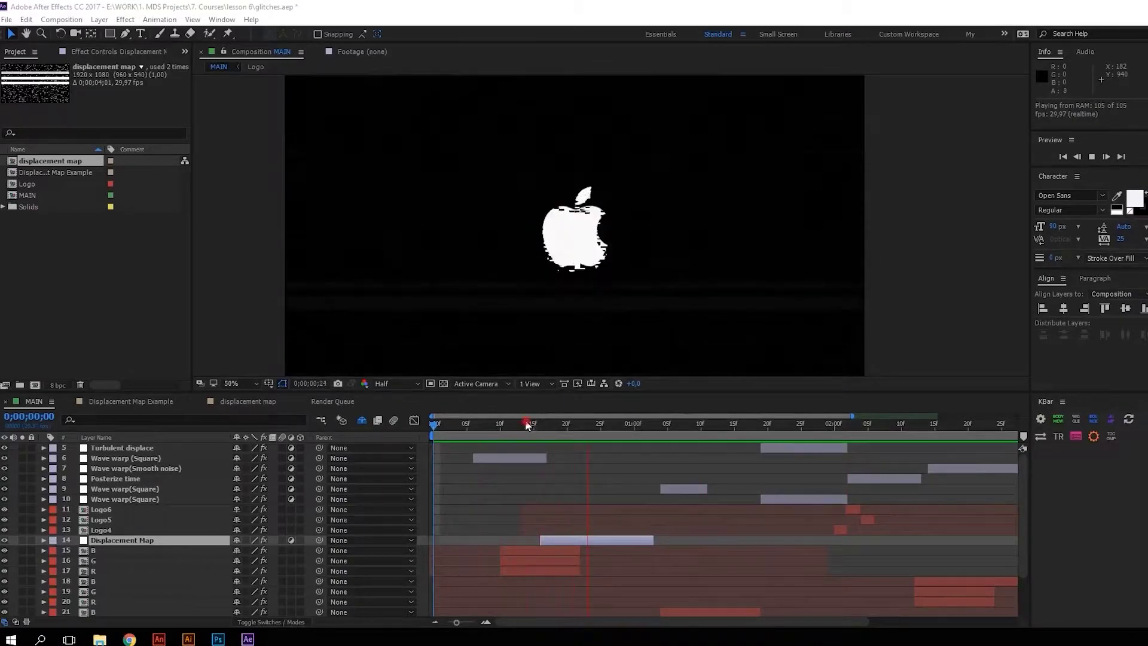
Select the glitch effect adjustment layers in the MAIN composition and scrub the timeline to examine how they distort the logo
drag(526, 424, 519, 422)
click(533, 458)
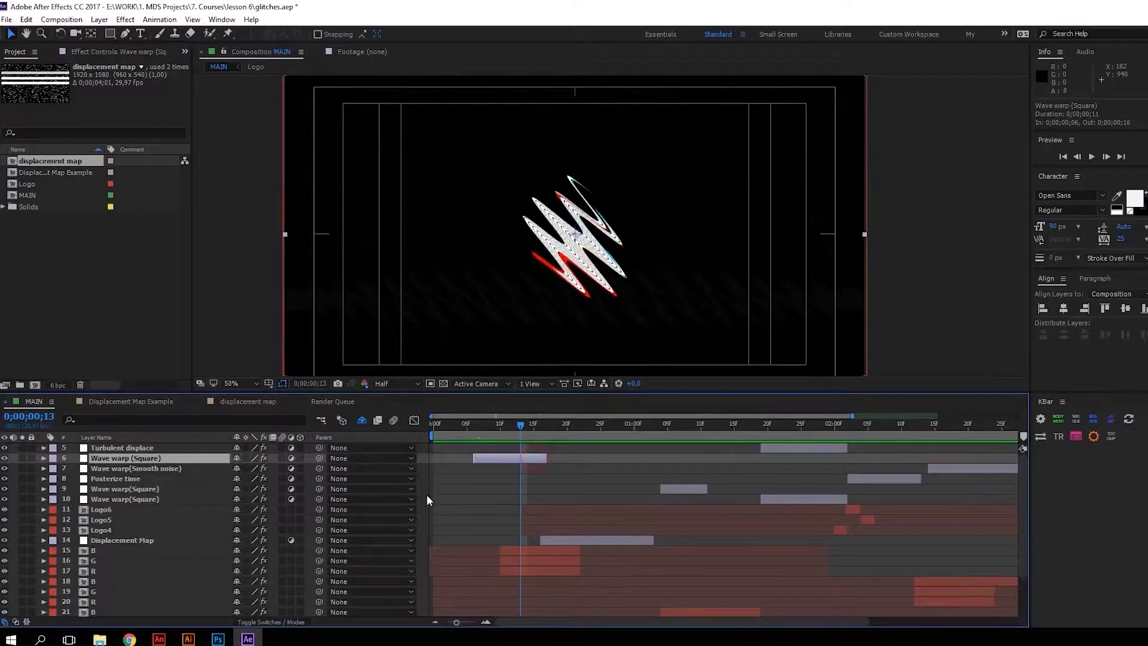
click(124, 448)
shift+click(150, 499)
ctrl+click(137, 540)
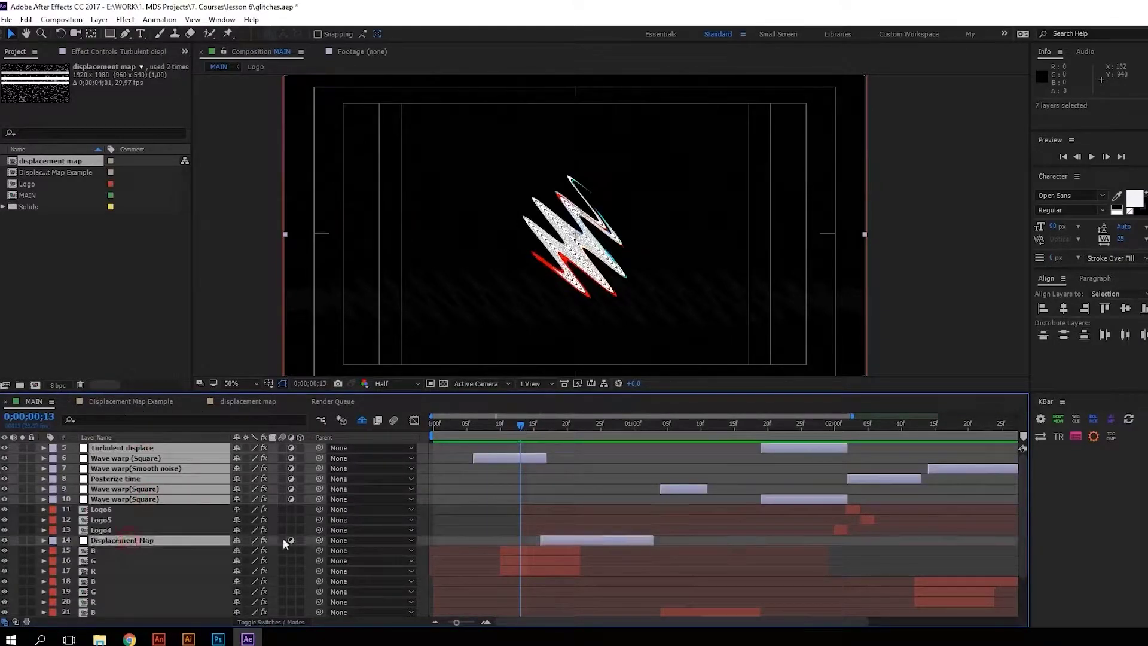
click(567, 425)
drag(568, 438, 708, 407)
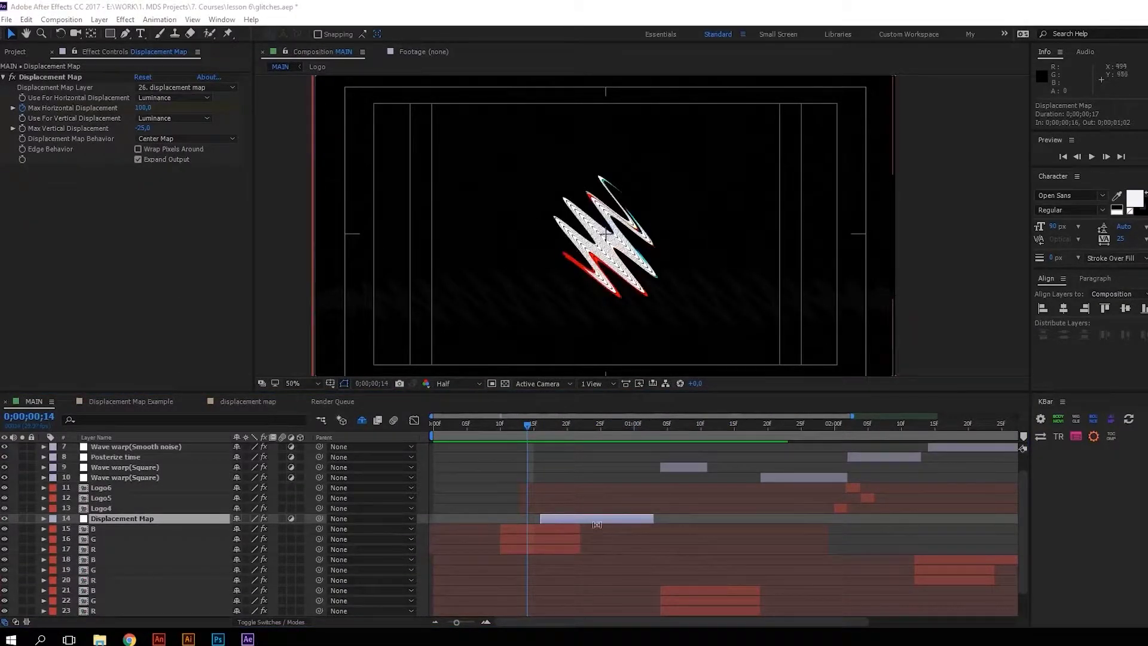
Examine the Displacement Map adjustment layer's effect settings and map layer choice, and open the displacement map composition it uses
click(593, 518)
click(77, 85)
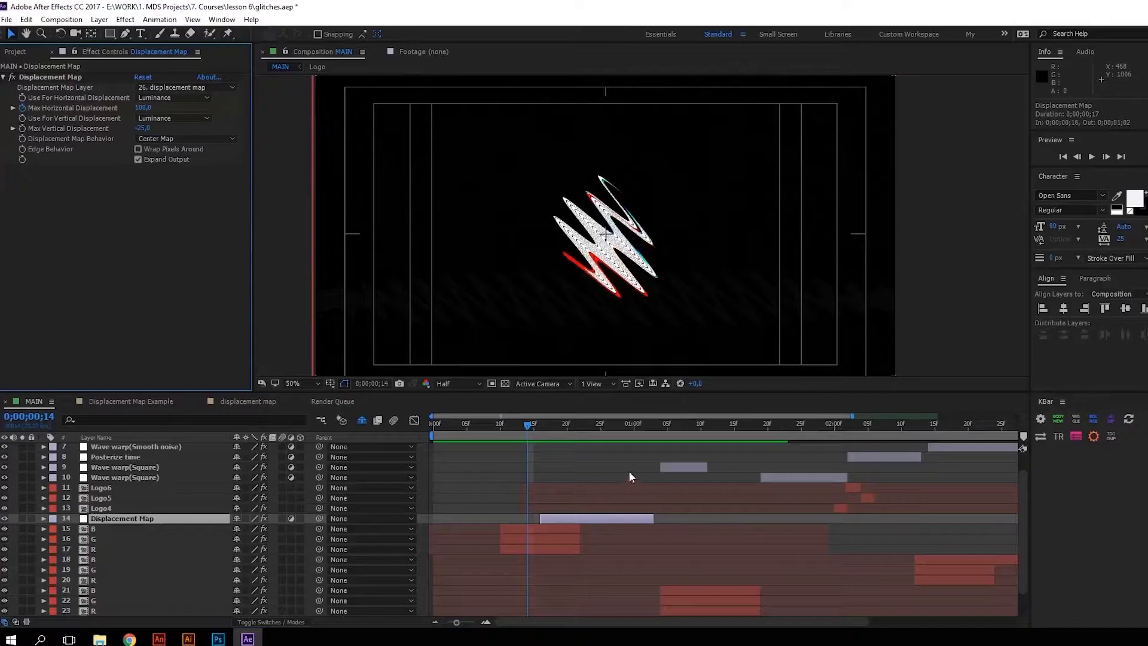
key(F11)
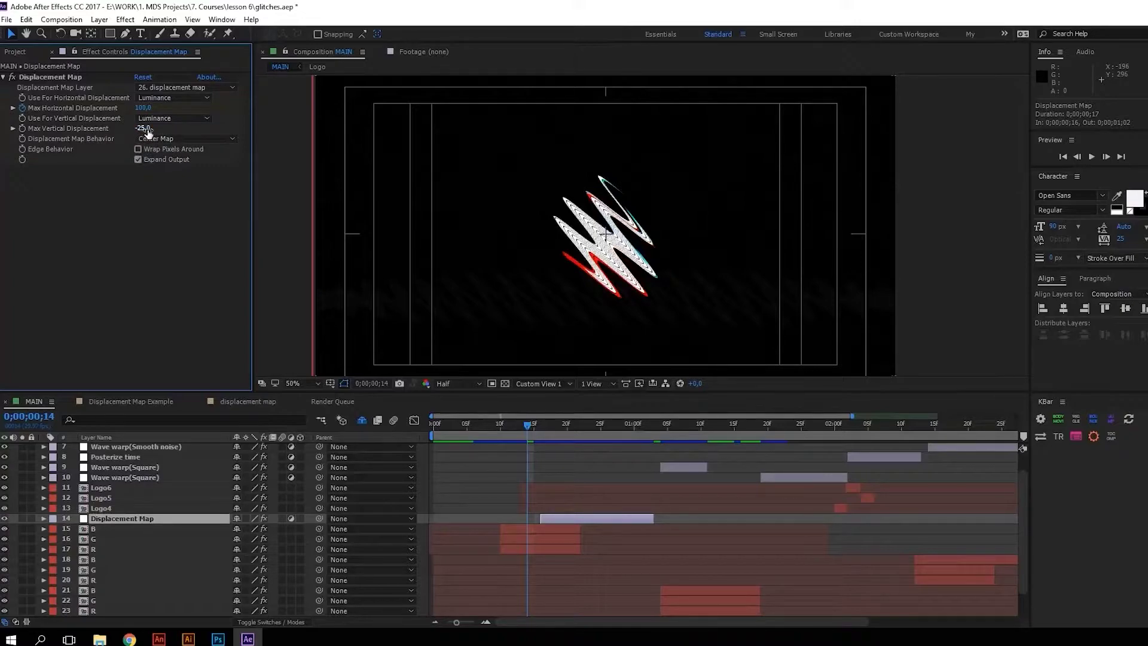
click(190, 88)
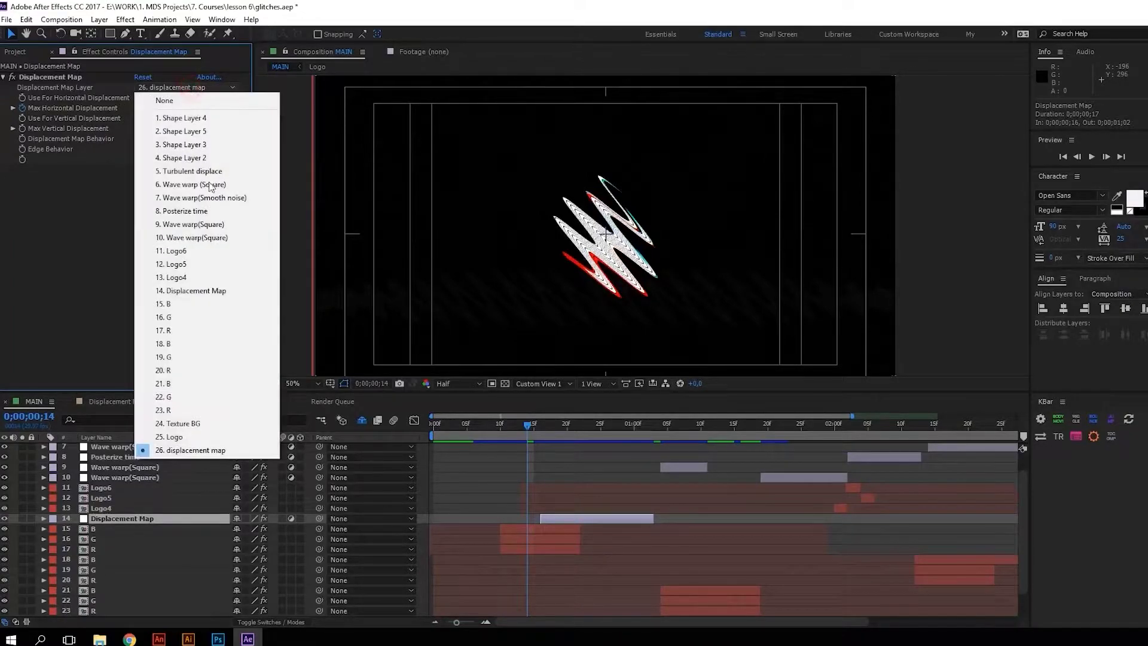
click(233, 455)
scroll(169, 562, down, 3)
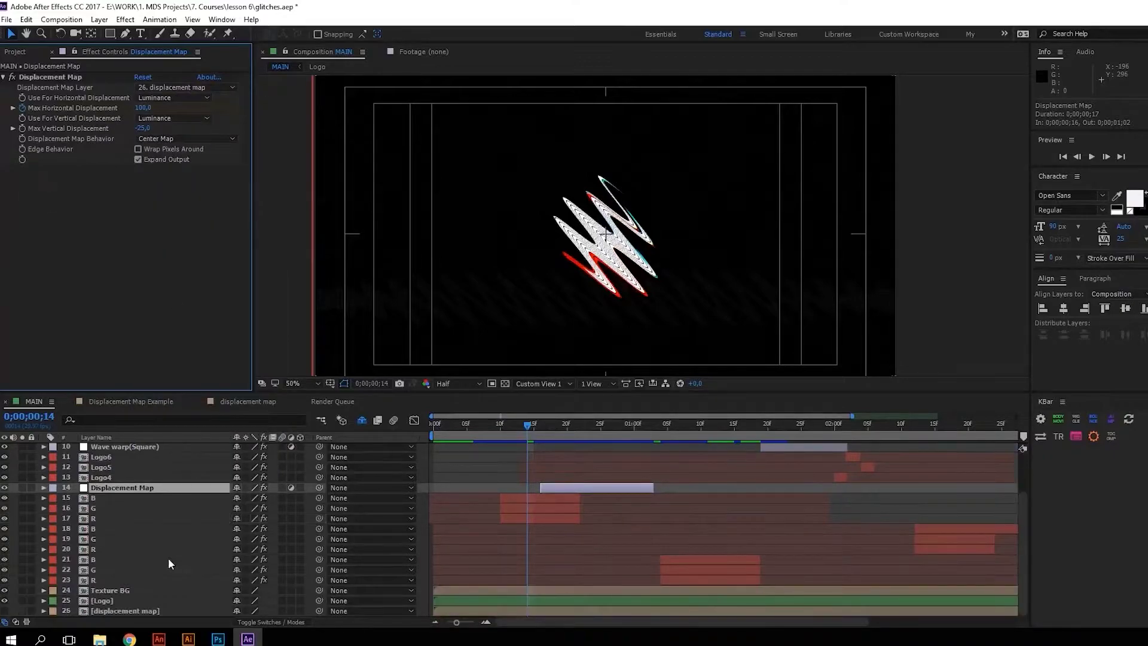
double_click(137, 612)
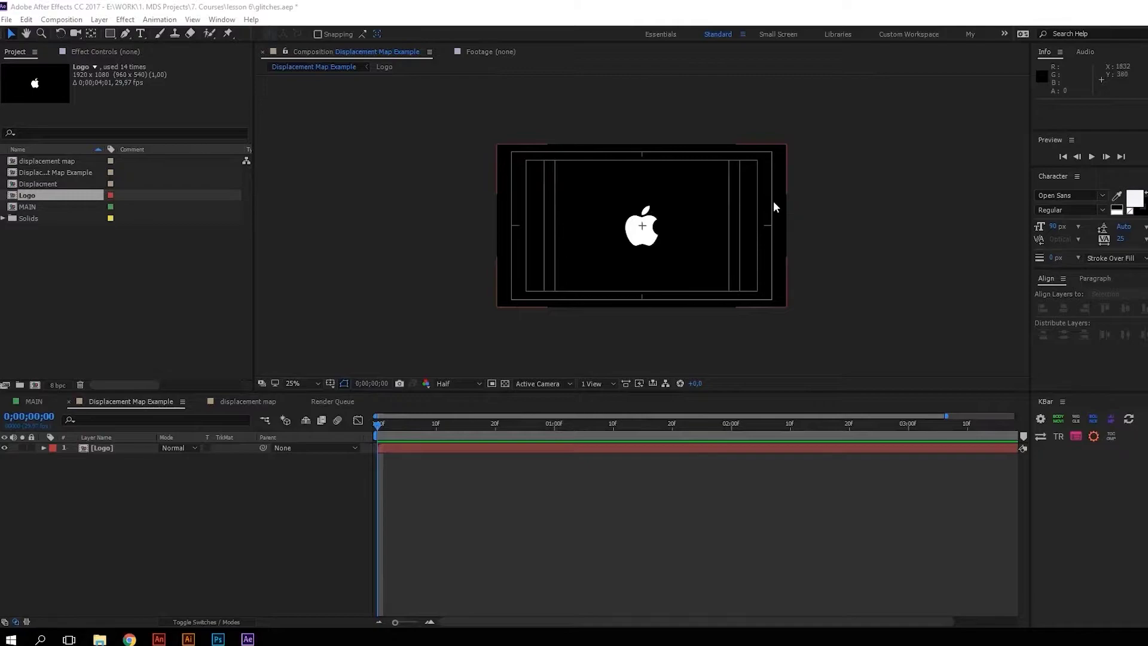
Create a 1920 x 1080 px black solid above the Logo layer in the Displacement Map Example composition
click(321, 477)
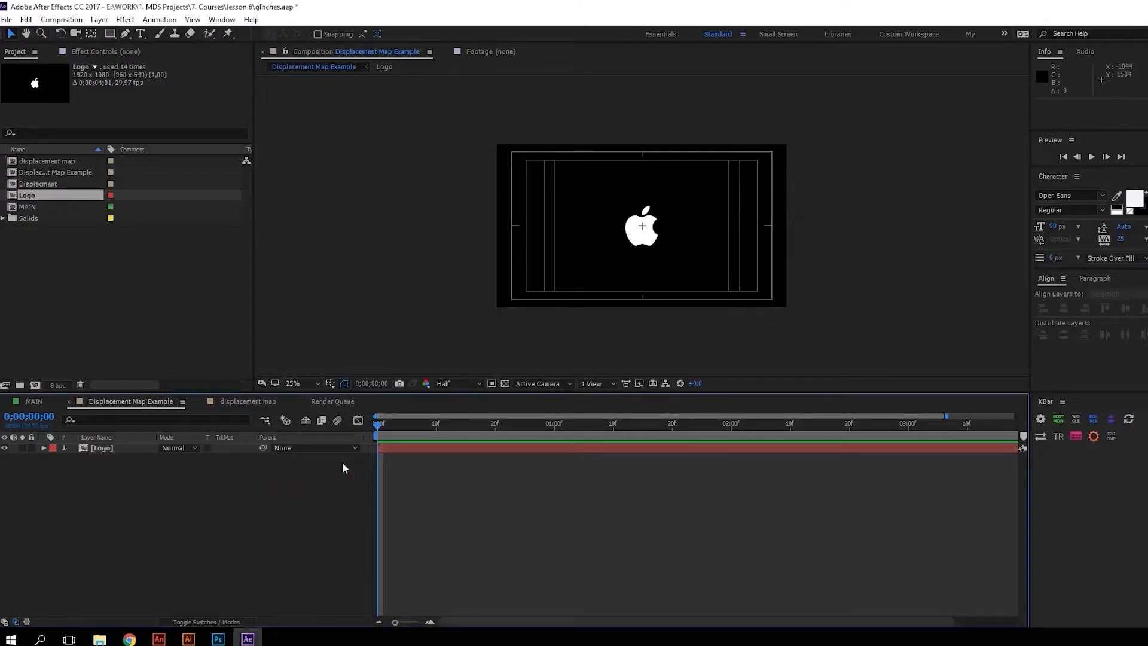
right_click(176, 483)
mouse_move(206, 496)
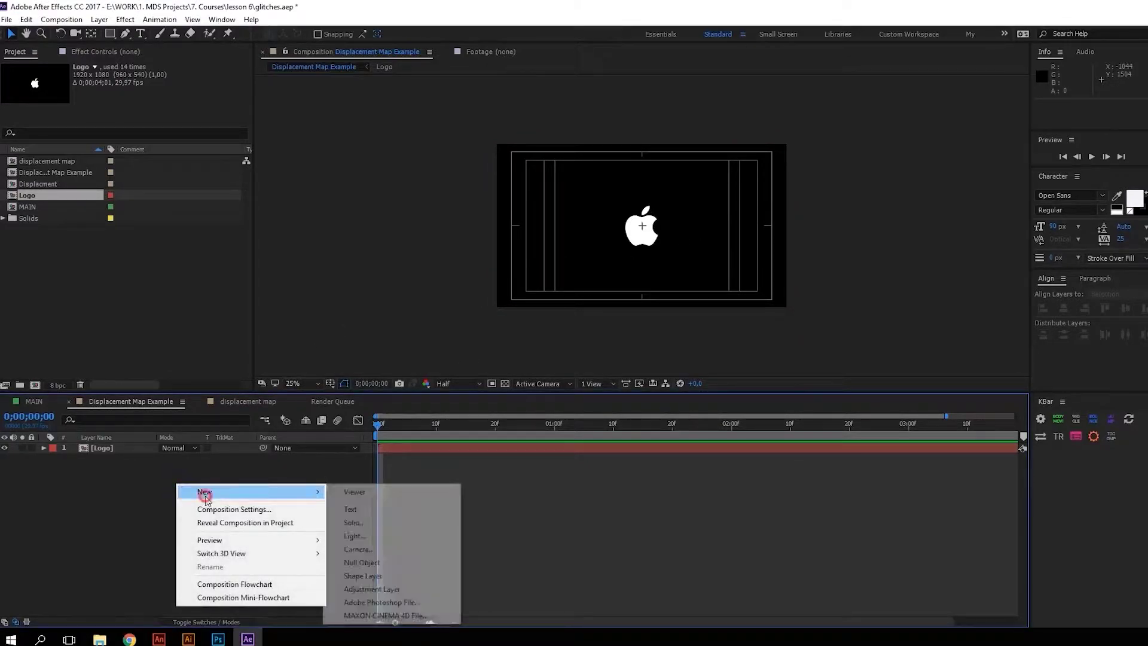
click(354, 524)
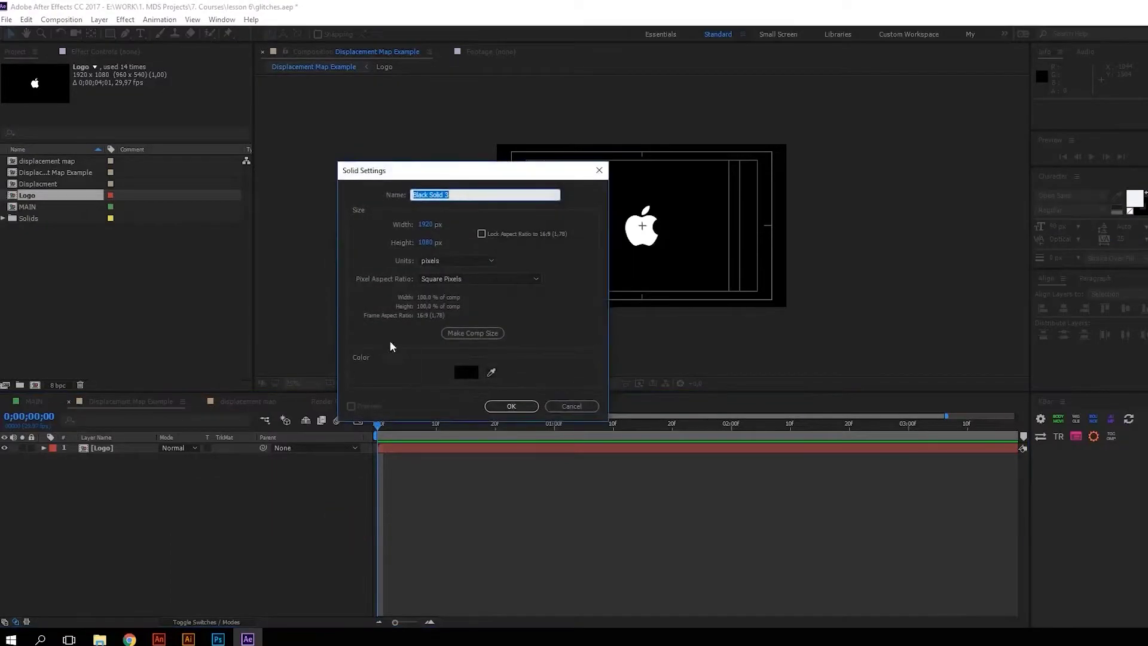
click(522, 410)
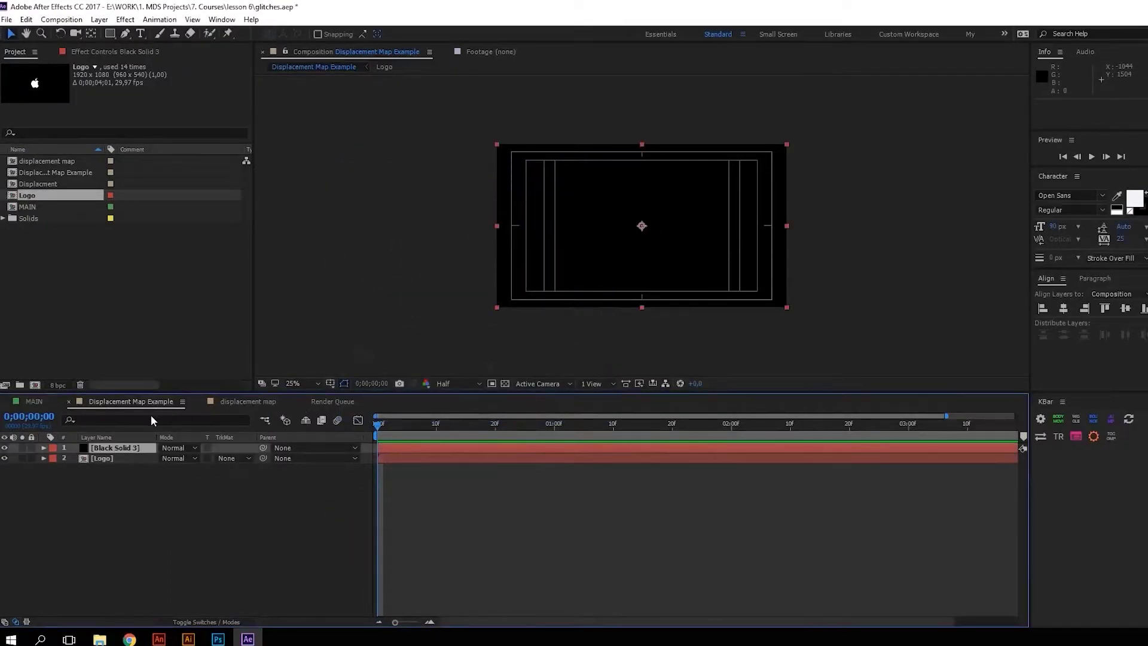
Apply the Noise effect to the black solid with a 100% noise amount and color noise disabled
key(ctrl+space)
text(Noise)
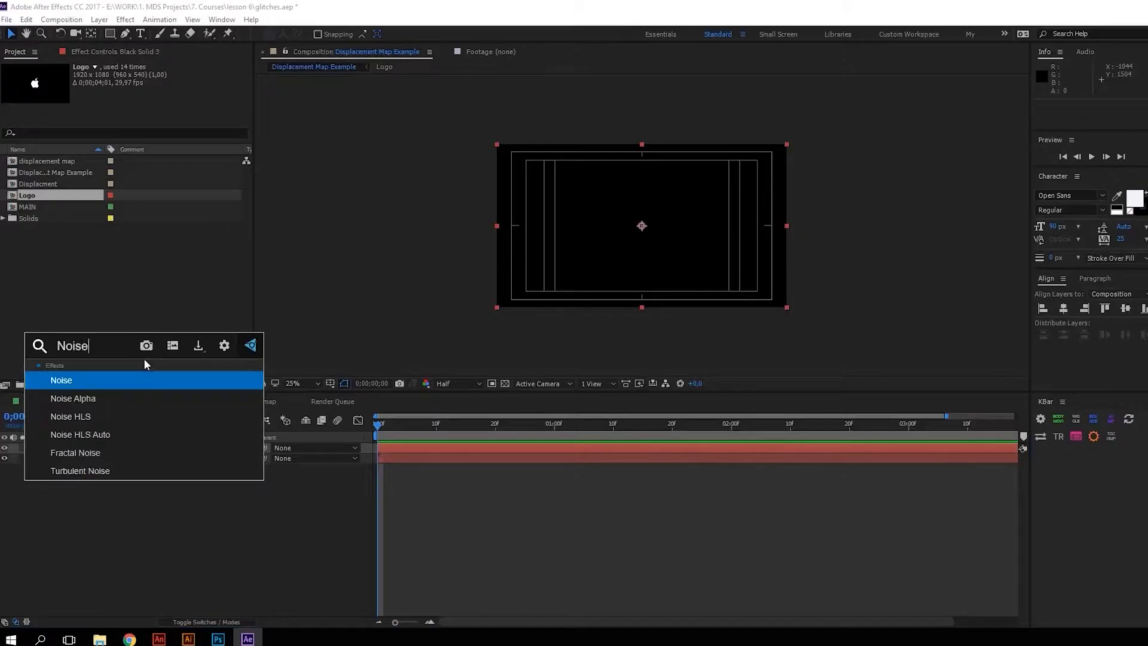
key(Return)
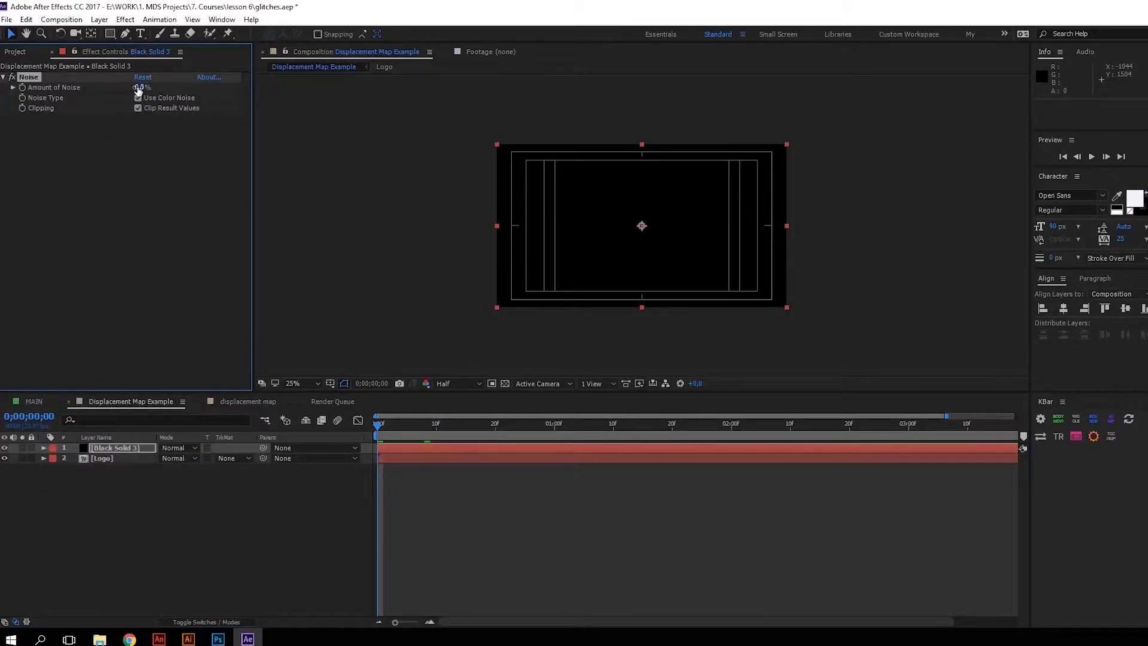
drag(138, 89, 243, 106)
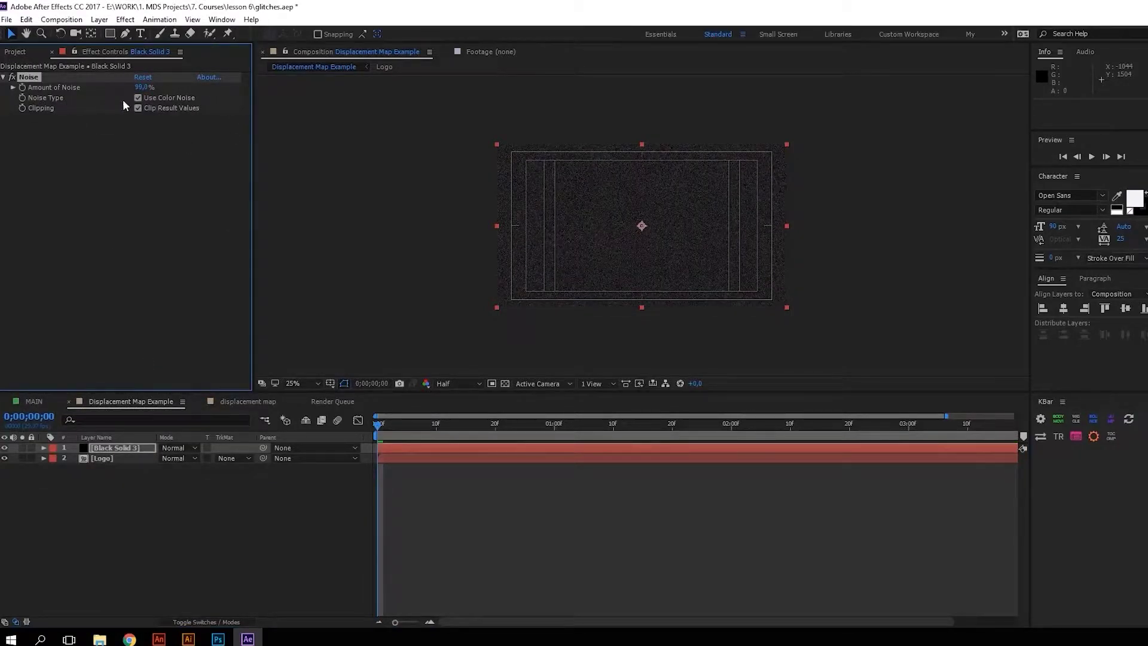
drag(141, 91, 176, 92)
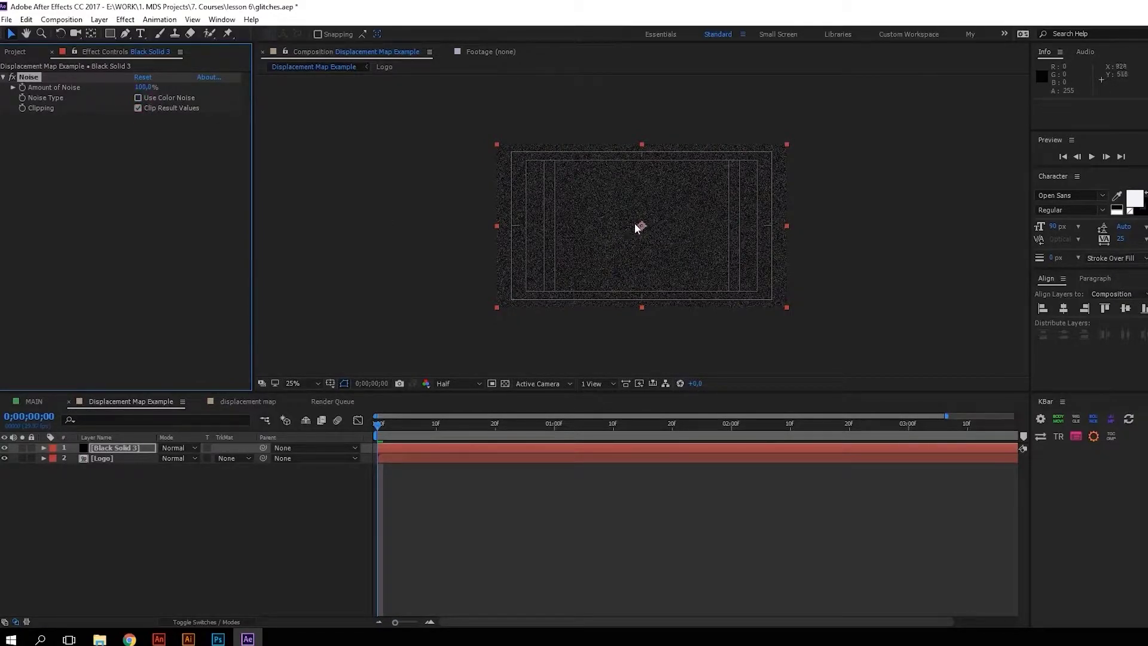
scroll(631, 233, up, 2)
scroll(631, 234, down, 2)
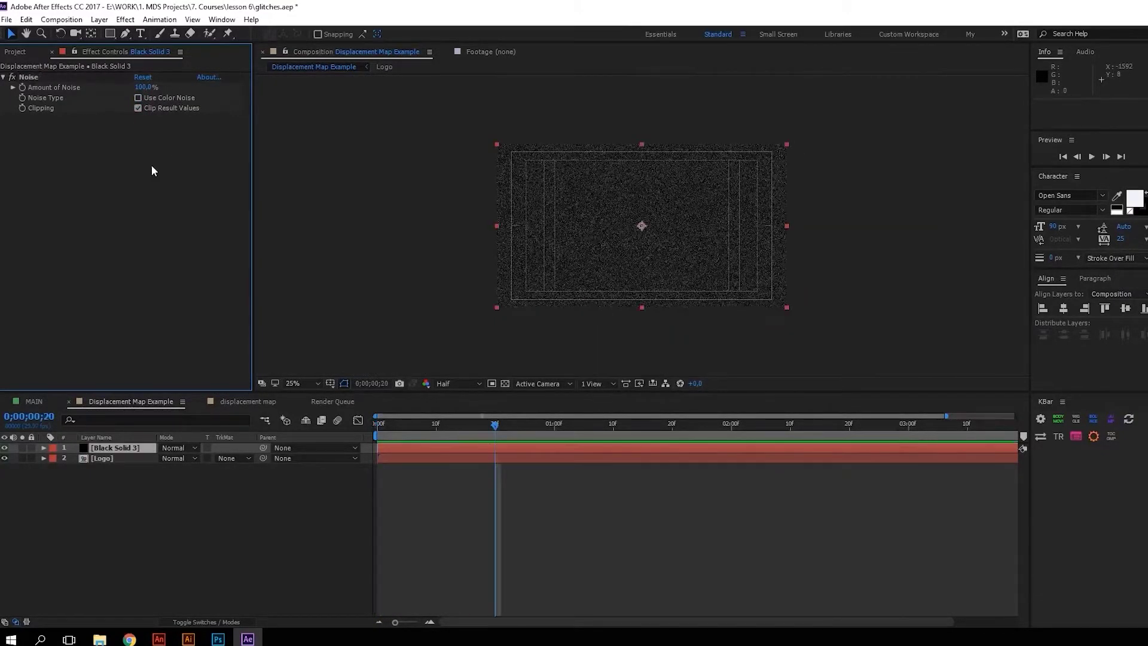
Add the Mosaic effect to the black solid and enable Sharp Colors
key(ctrl+space)
text(Mosai)
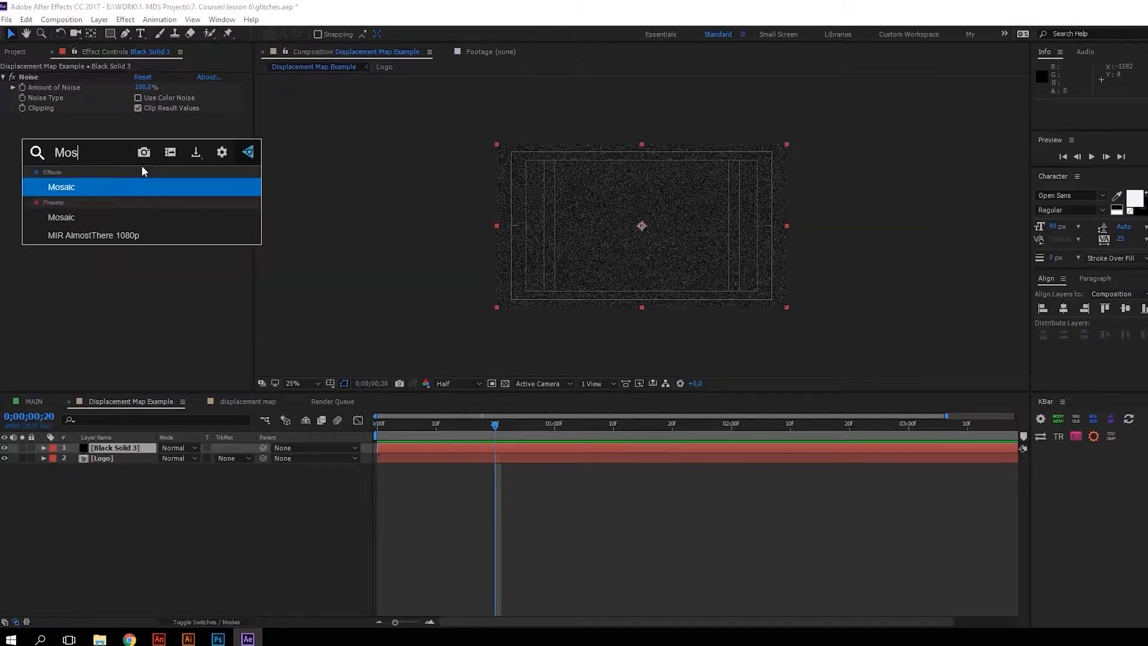
key(Return)
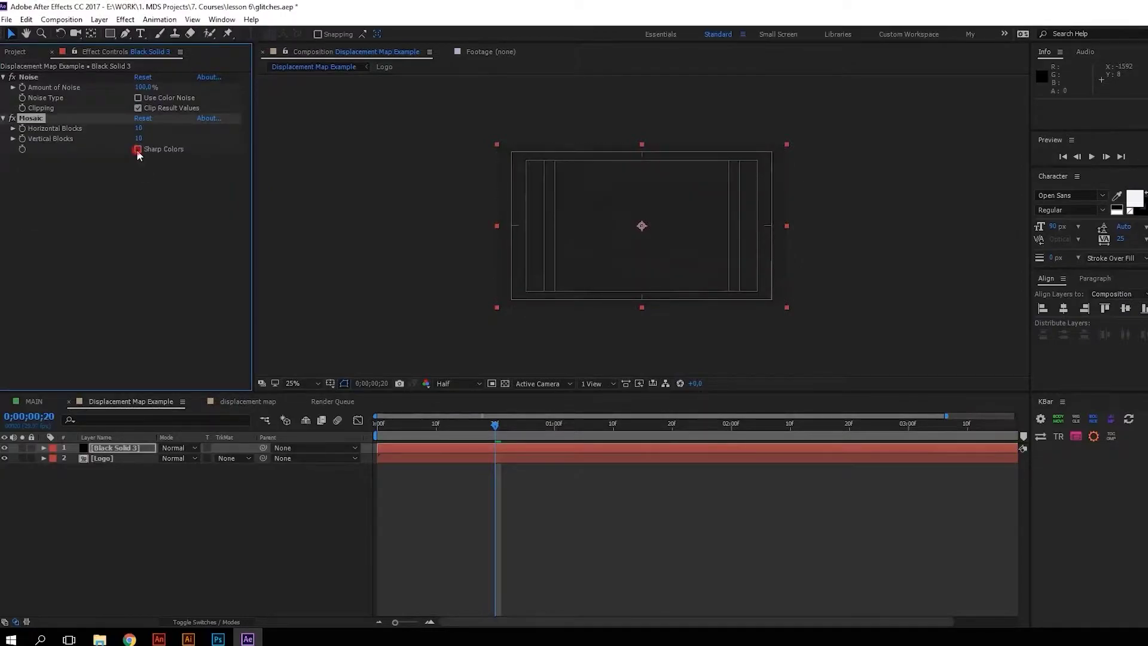
click(137, 148)
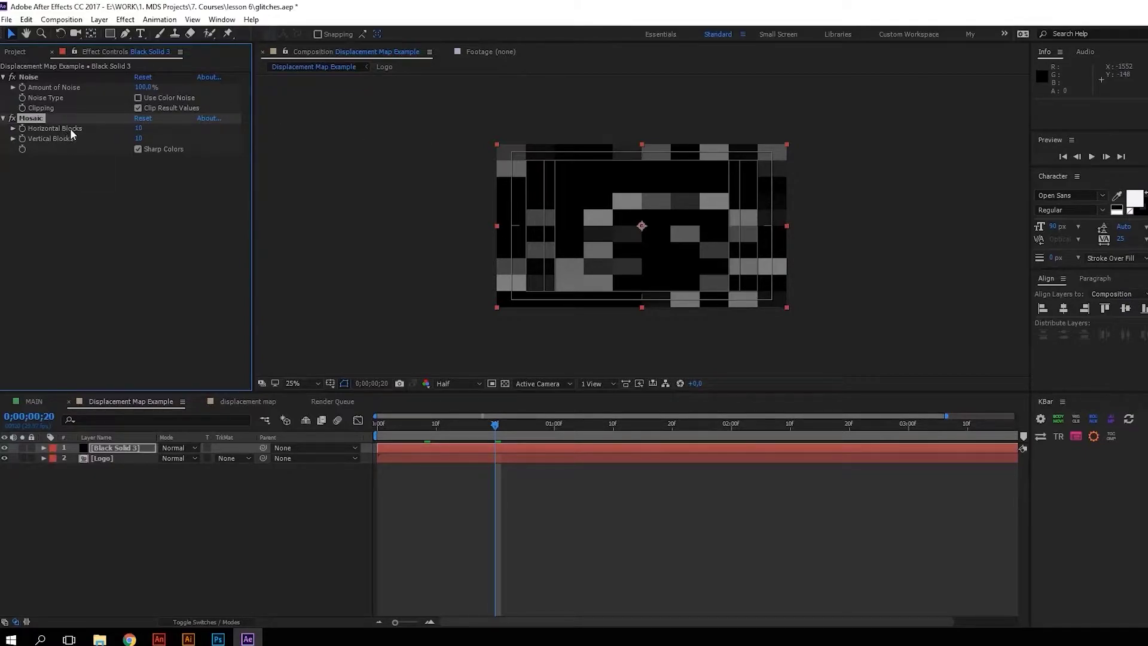
Set the Mosaic's horizontal blocks to 1 and preview the stripe animation from the start
click(139, 130)
text(1)
key(Return)
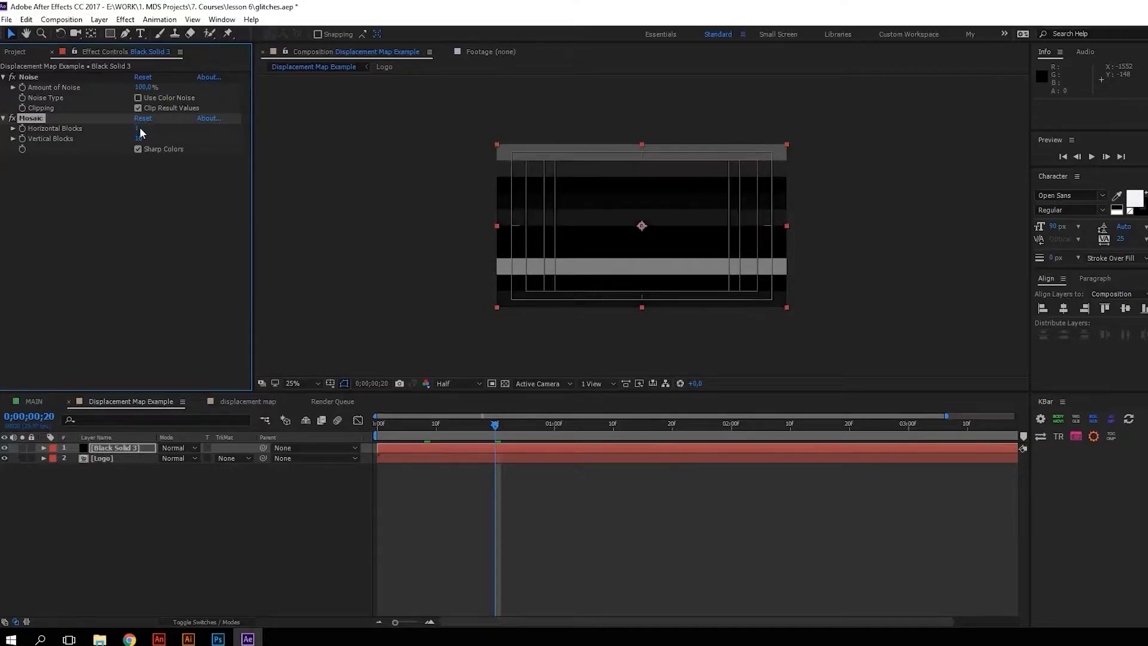
drag(492, 424, 355, 408)
key(space)
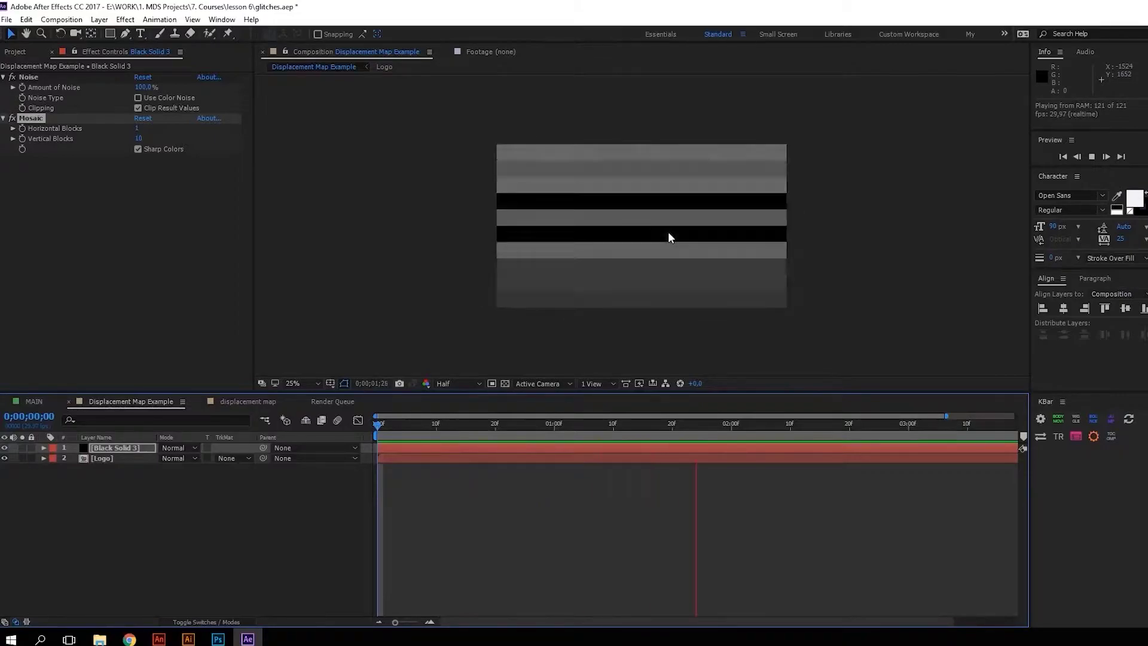
key(space)
Add a Levels effect to the solid with Input Black at 38 and Input White at 106, and preview the contrast
key(ctrl+space)
text(Levels)
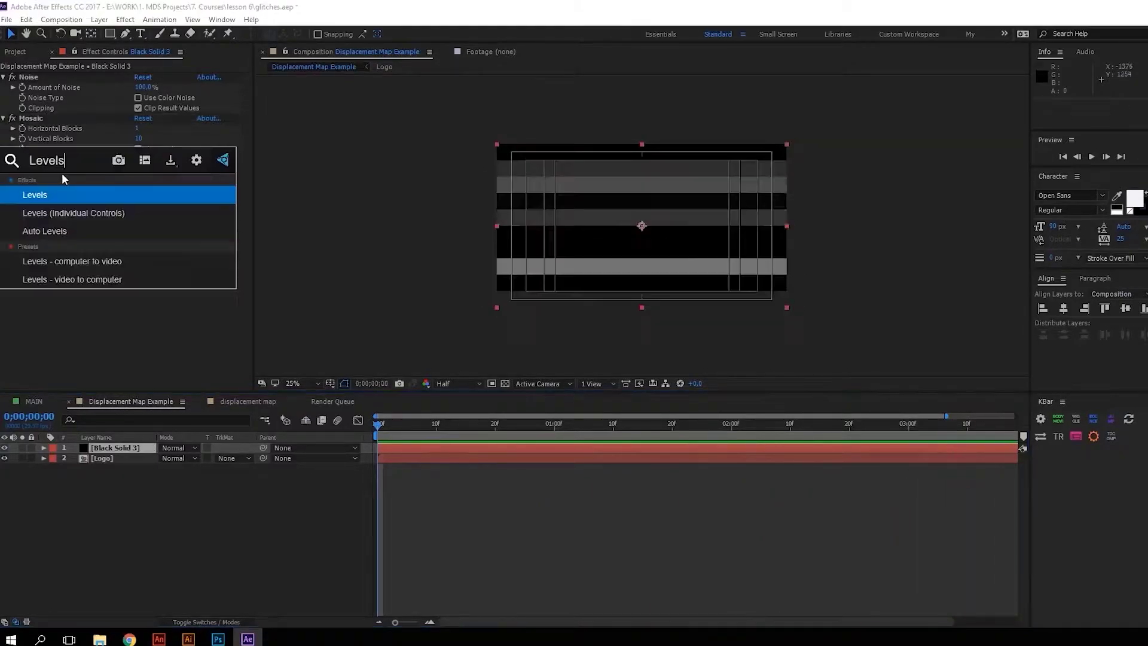
key(Return)
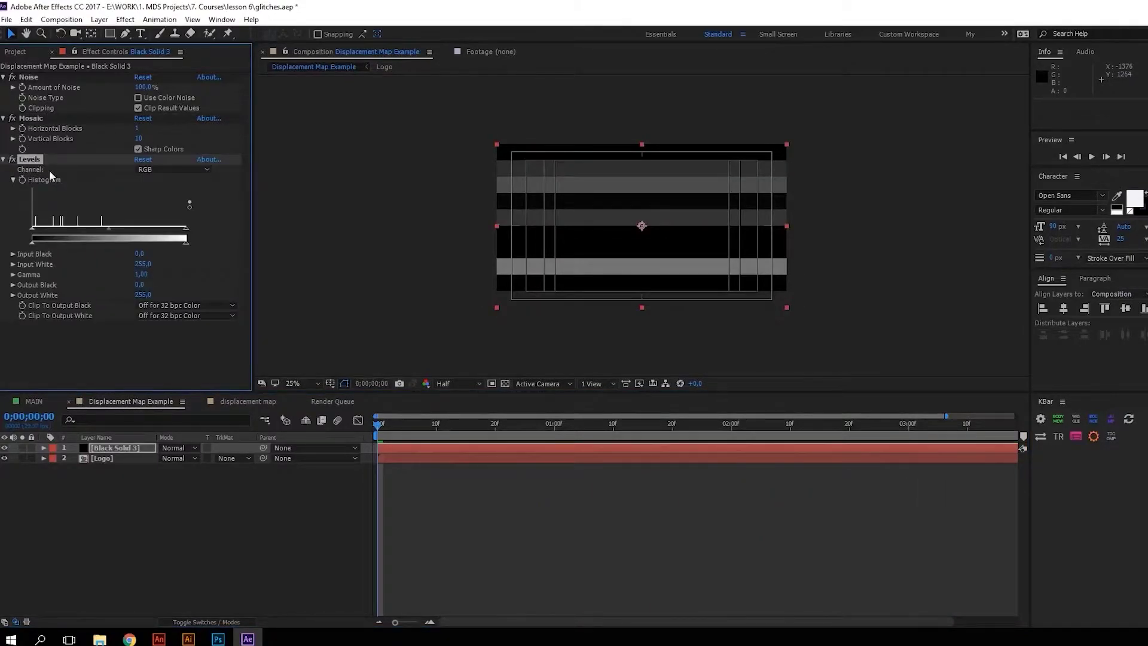
drag(186, 230, 55, 227)
key(space)
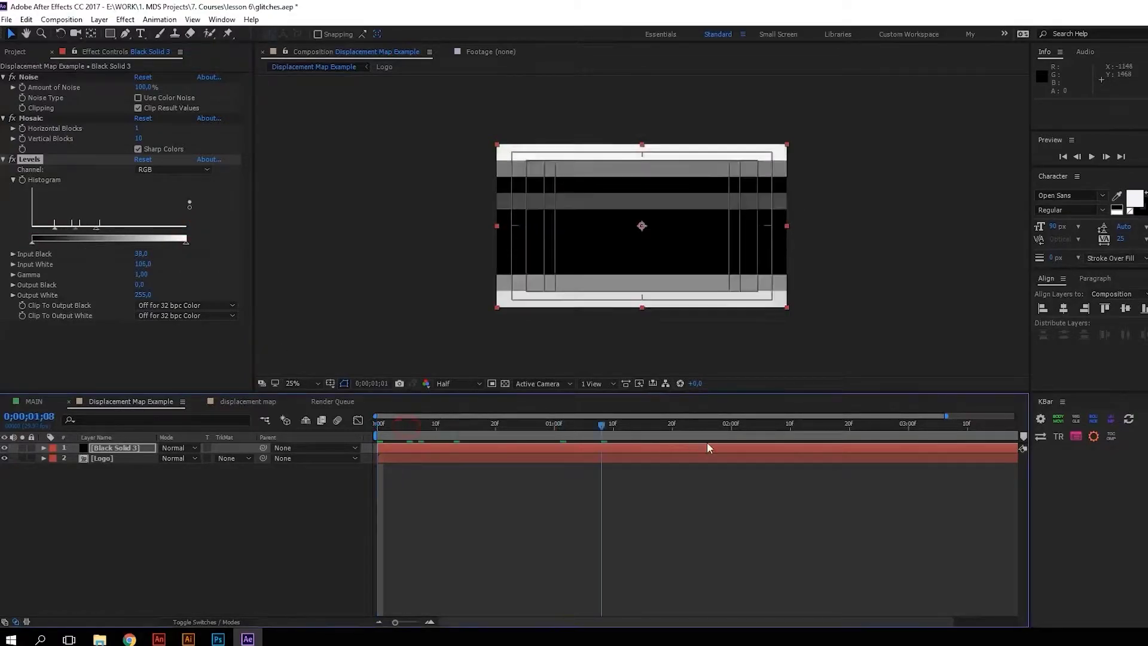
key(space)
key(space)
click(3, 159)
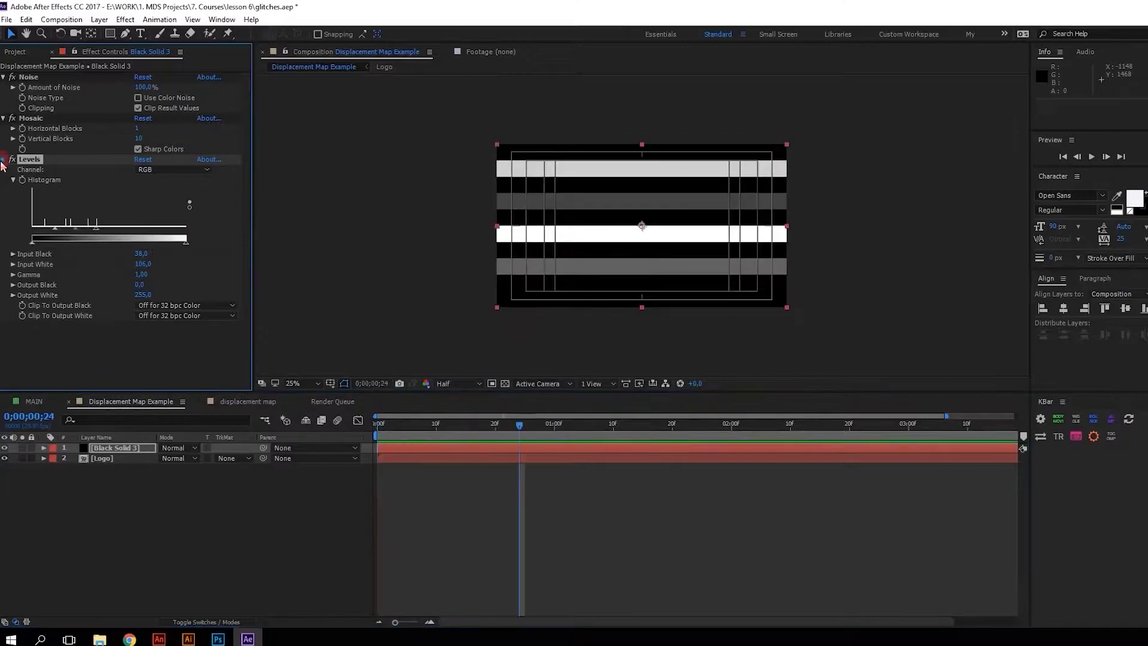
Add the Posterize Time effect to the solid and set its frame rate to 10
click(53, 222)
key(ctrl+space)
text(Pos)
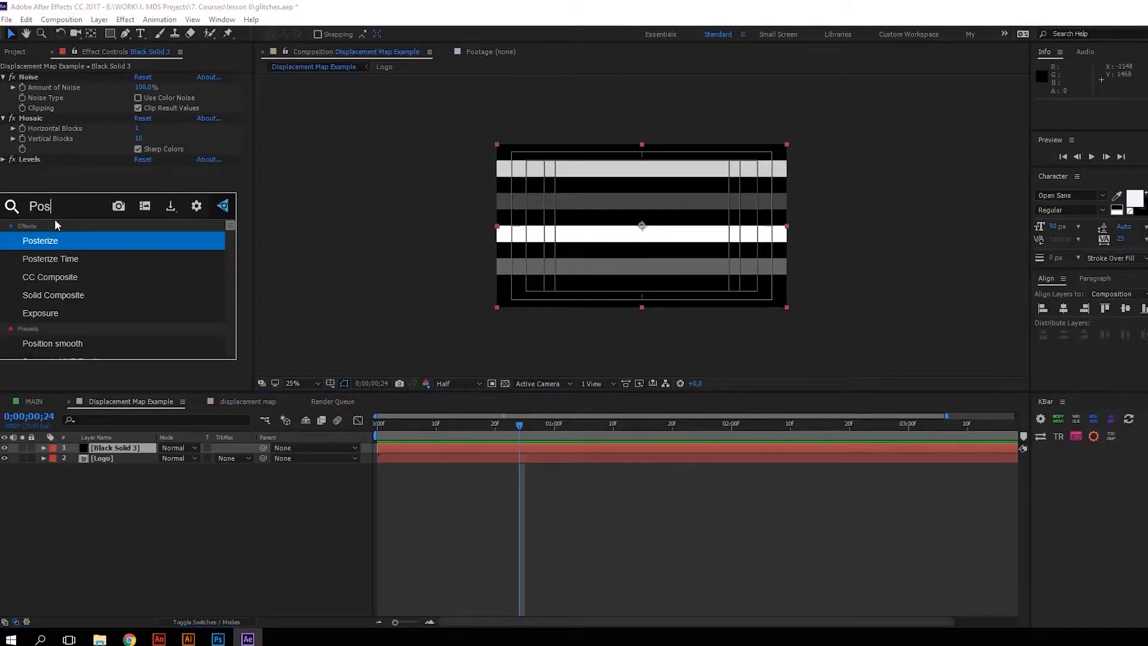
key(Down)
key(Return)
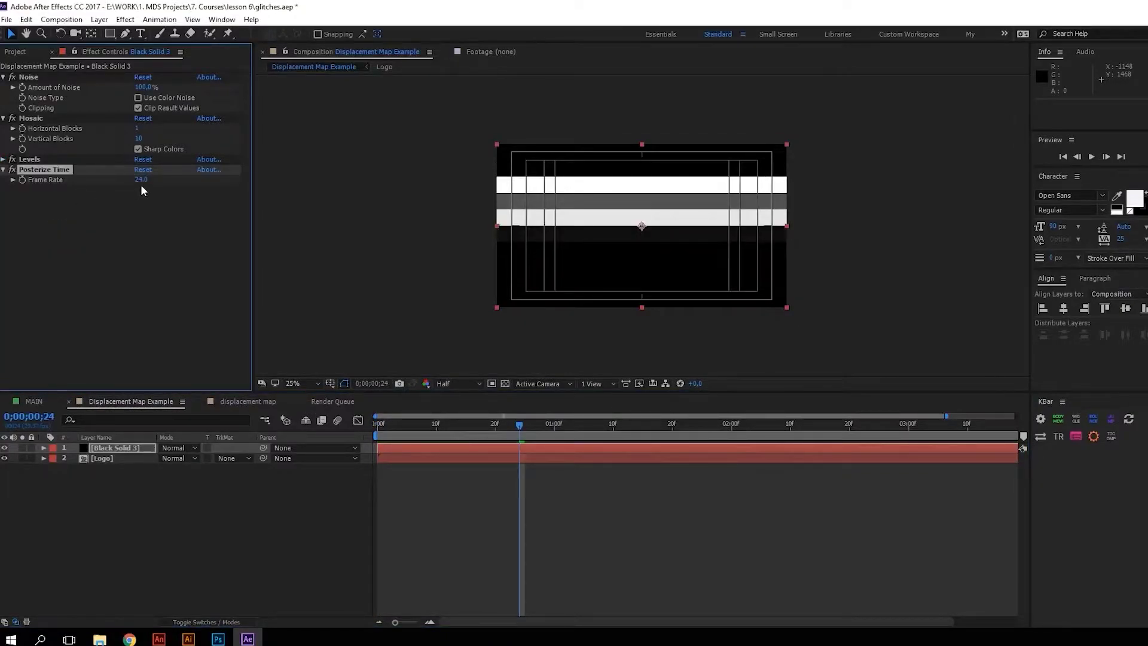
click(142, 181)
key(Return)
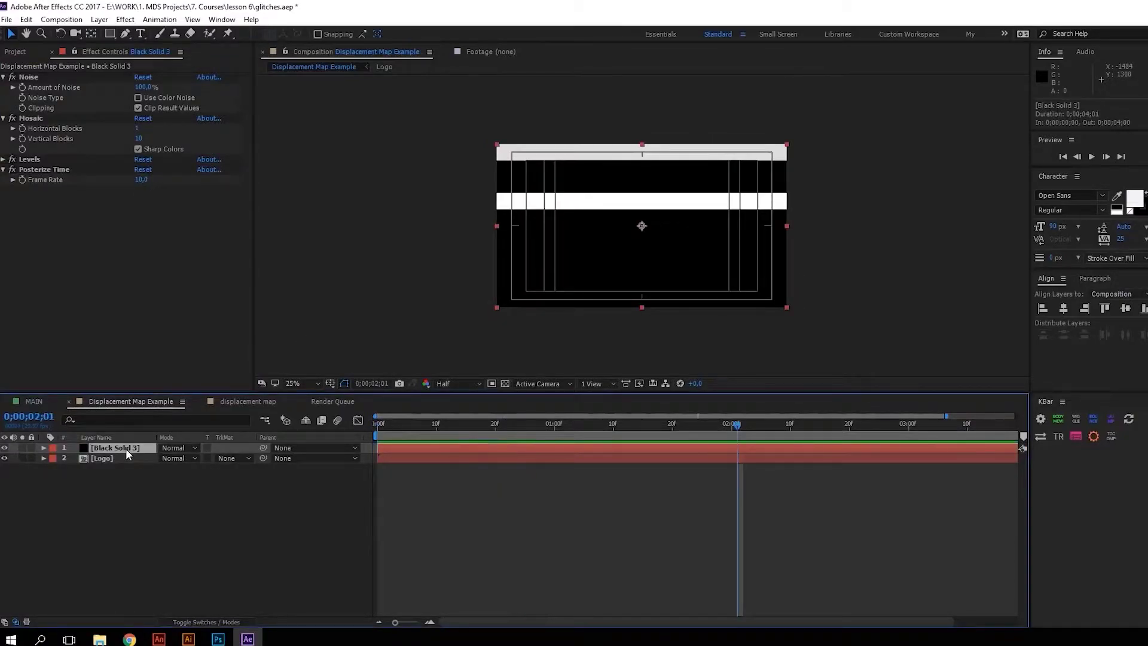
Duplicate the black solid and set the copy's Mosaic to 114 horizontal and 131 vertical blocks
key(ctrl+d)
click(137, 130)
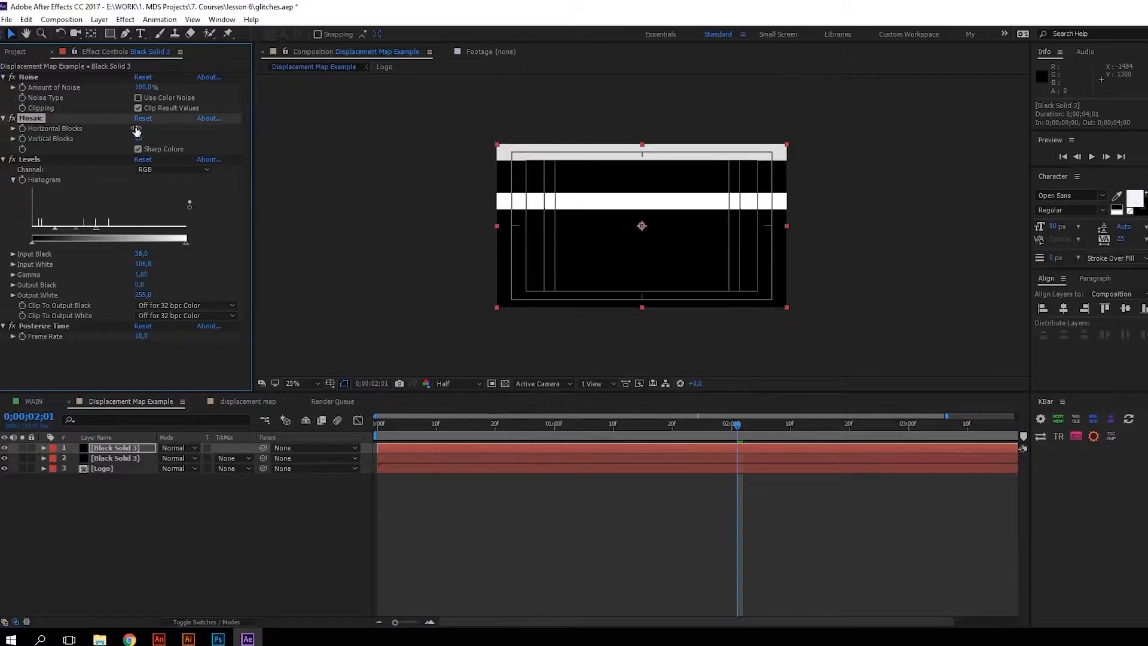
drag(137, 129, 229, 154)
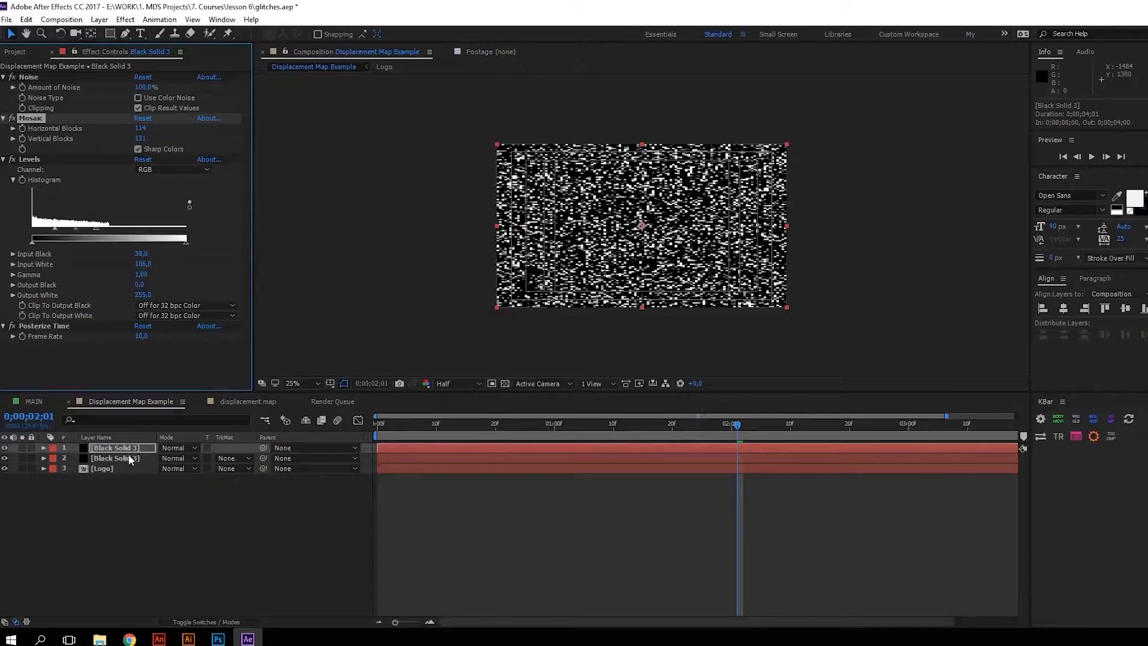
Set the upper solid's blending mode to Screen and its opacity to 40%
click(188, 449)
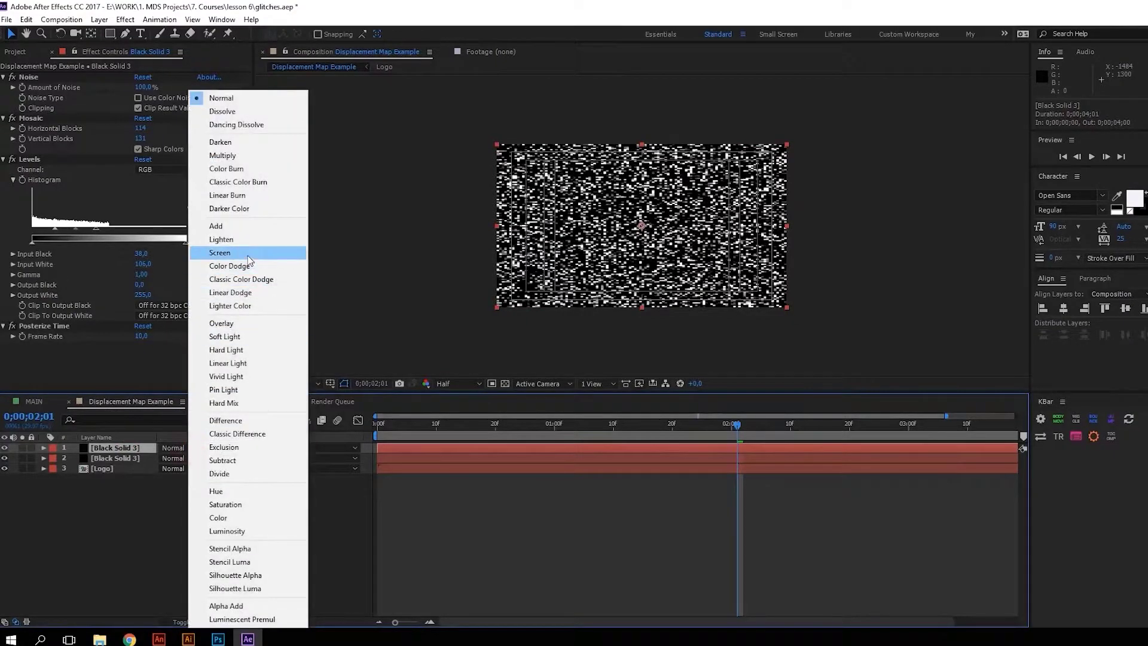
click(248, 259)
key(t)
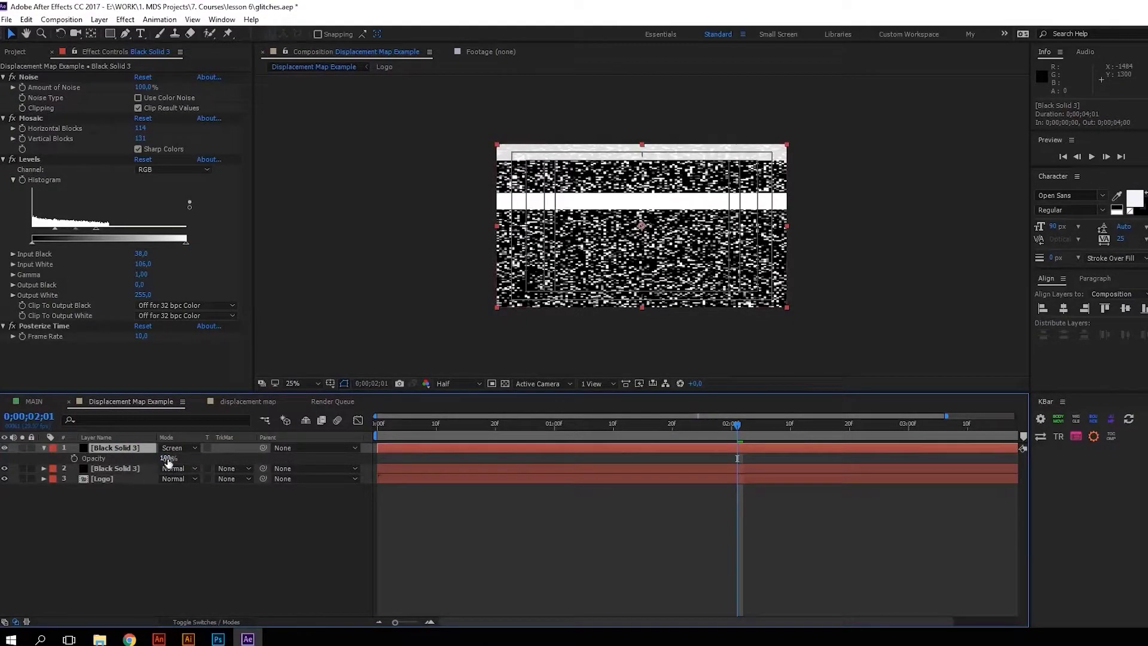
drag(170, 459, 138, 466)
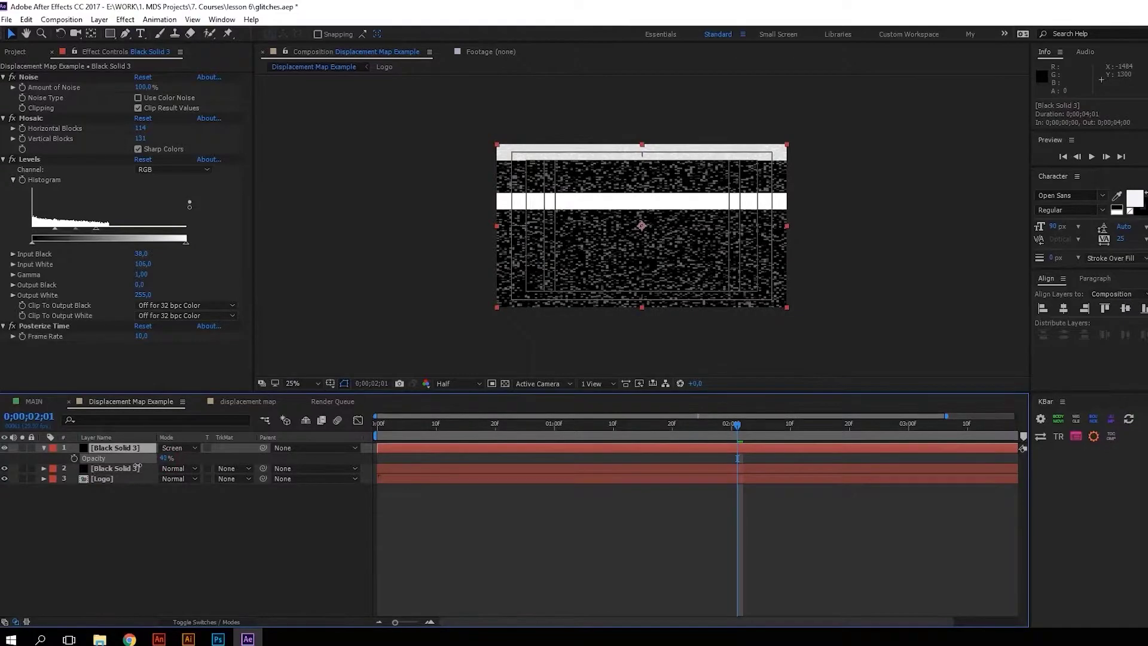
Pre-compose both black solids into a new composition named Displacement Map, moving all attributes into it
shift+click(137, 468)
key(ctrl+shift+c)
text(Displac)
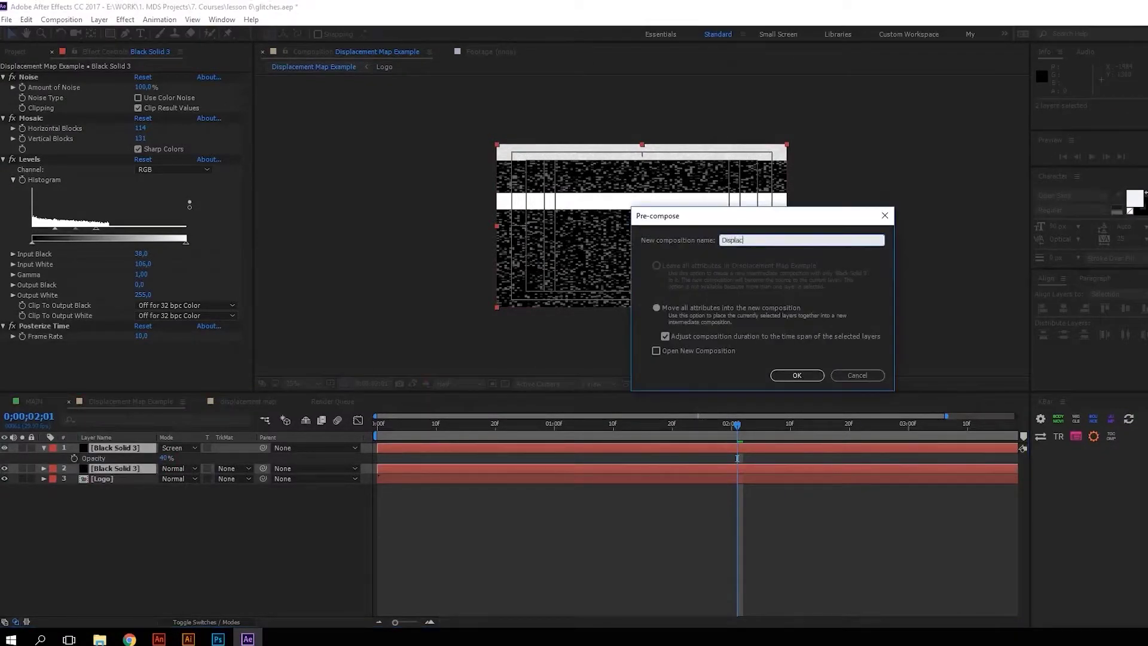
text(ement Map)
key(Return)
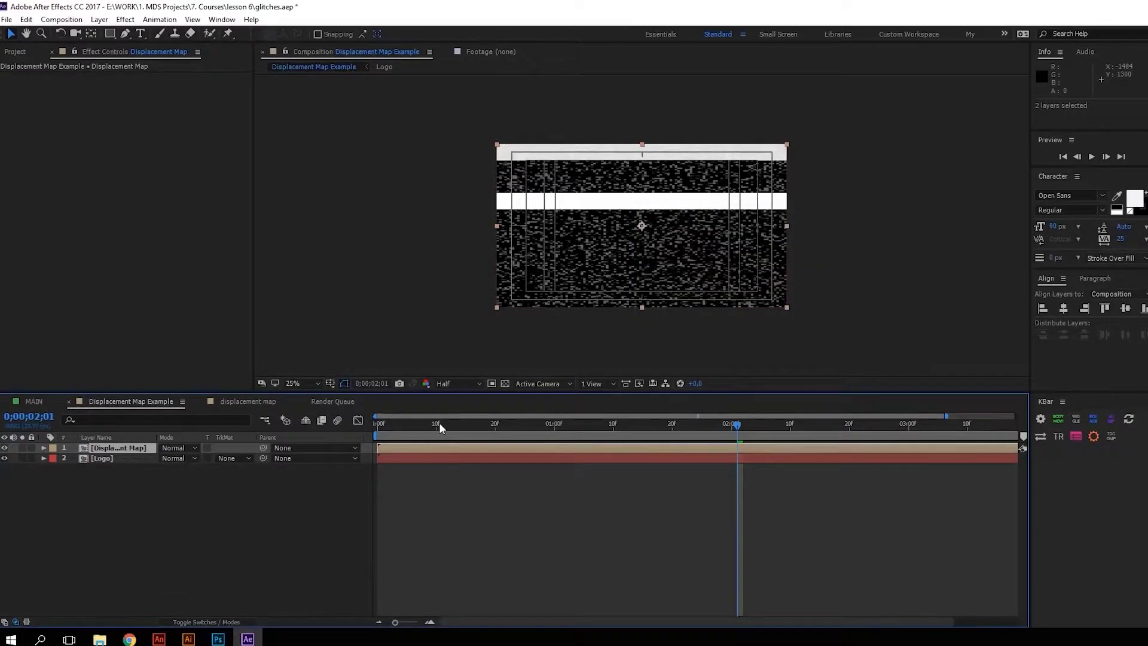
Move the Displacement Map layer below the Logo layer and hide it
drag(438, 422, 555, 424)
key(Home)
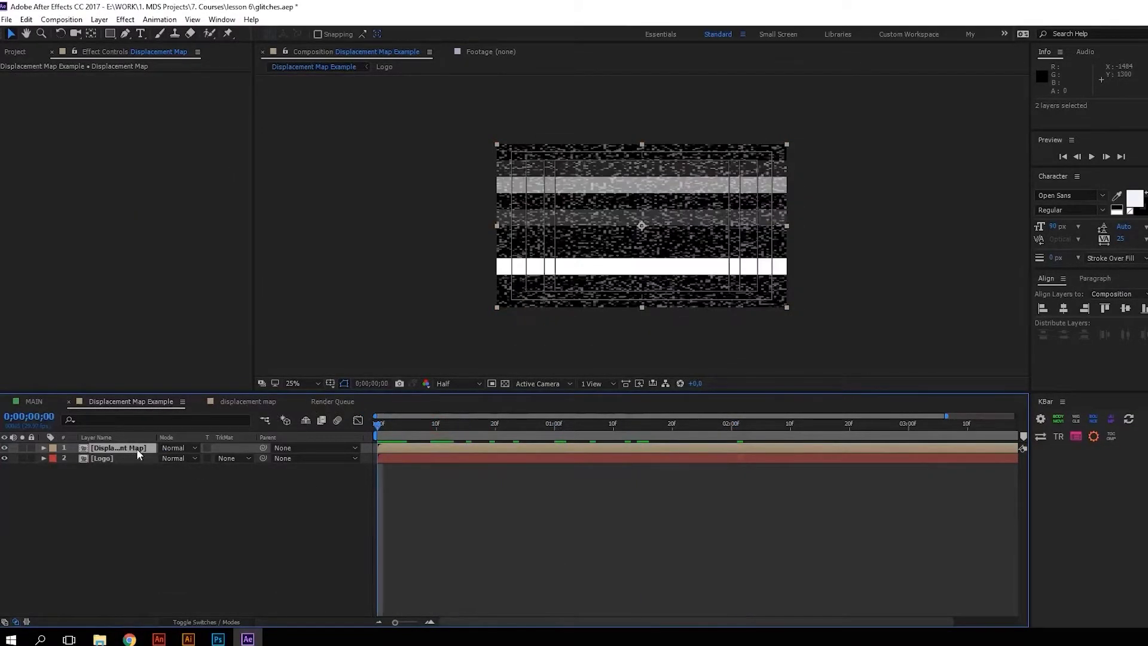
drag(136, 448, 153, 479)
click(153, 479)
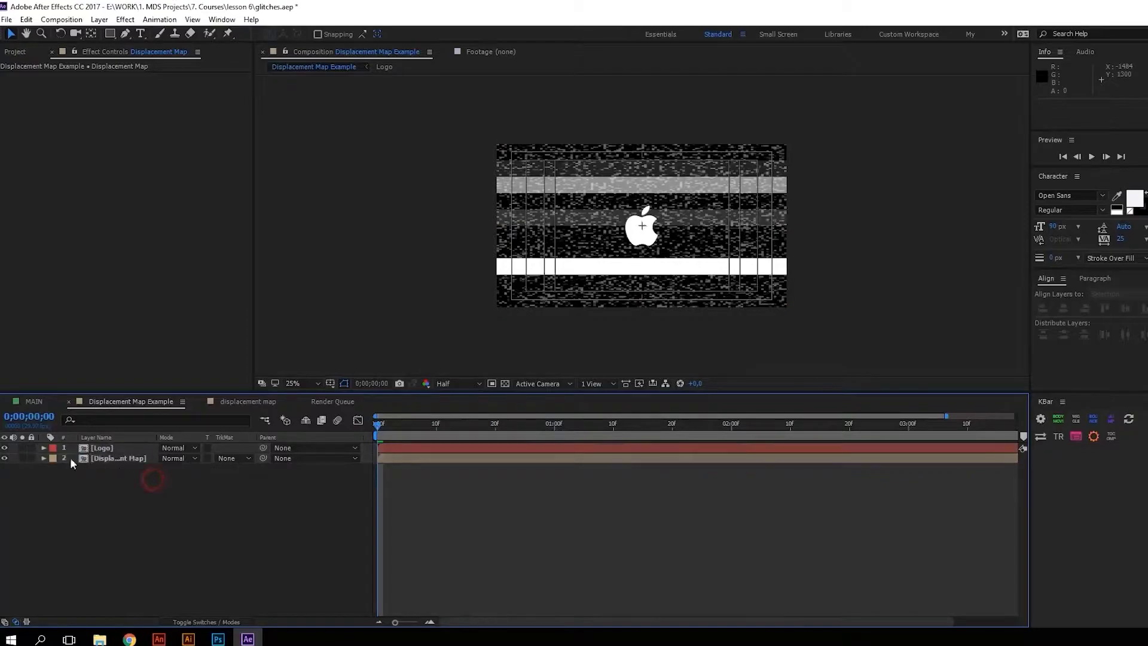
click(5, 459)
Create a new adjustment layer above the logo and apply the Displacement Map effect to it
right_click(104, 499)
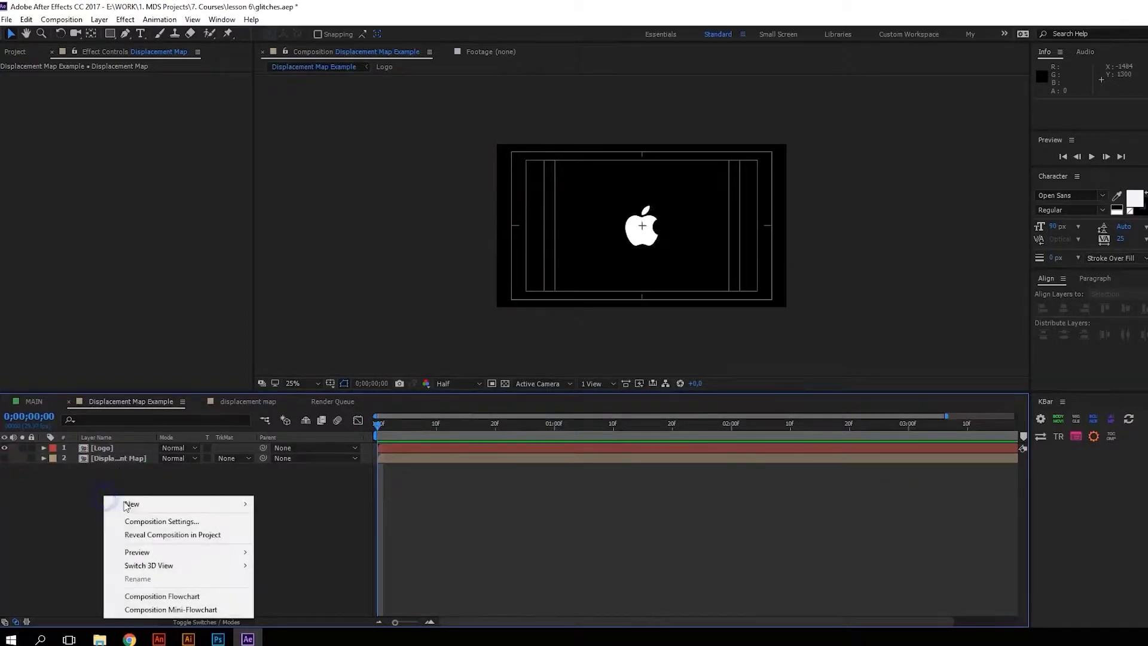
mouse_move(123, 504)
click(310, 601)
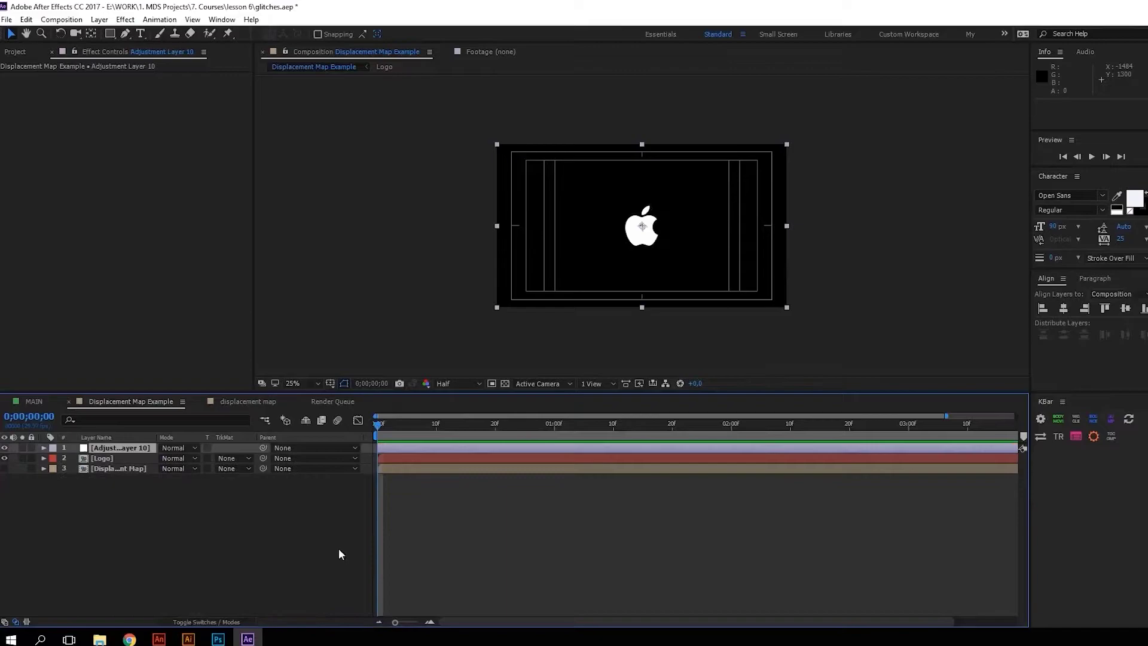
key(ctrl+space)
text(Di)
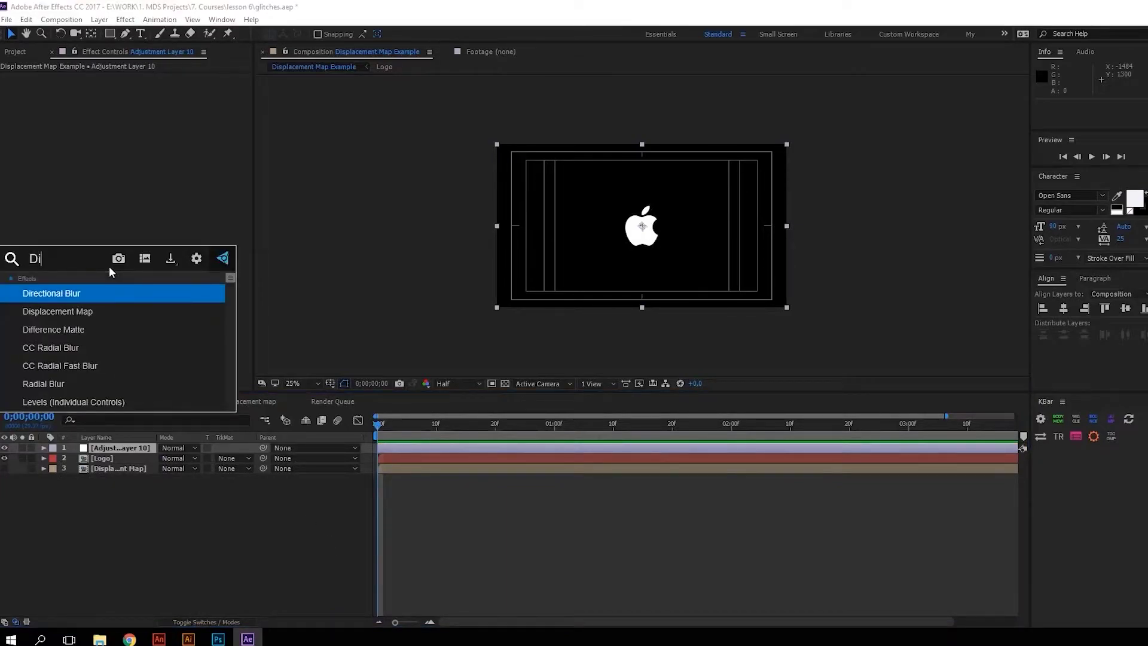
key(Down)
key(Return)
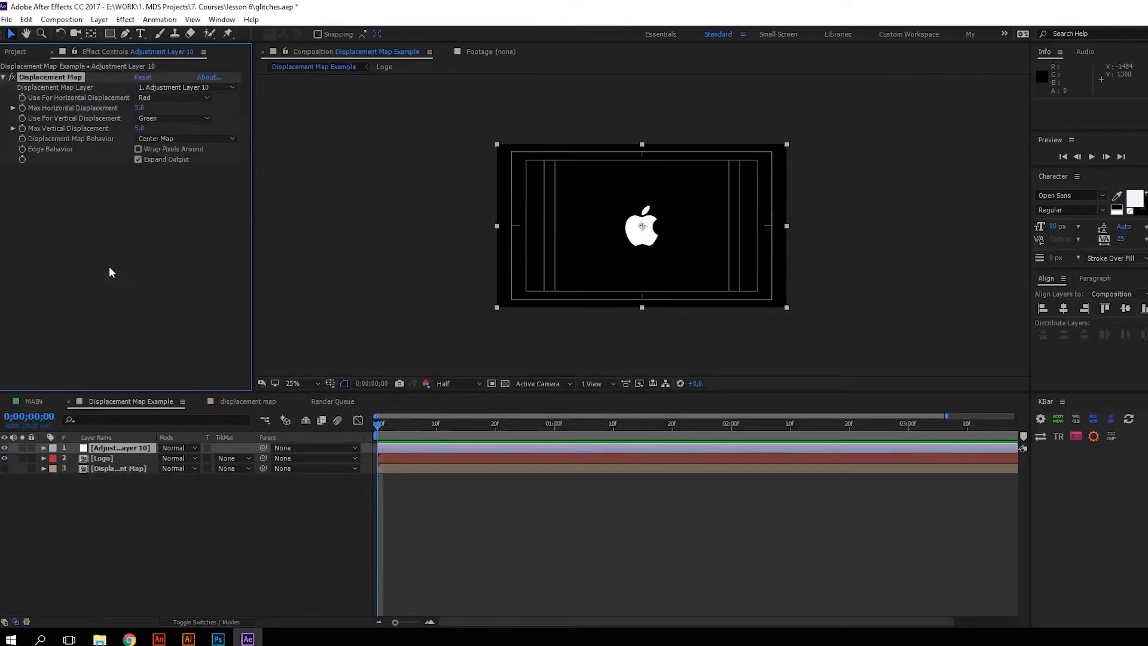
Set the effect's Displacement Map Layer to 3. Displacement Map and preview the animation
click(169, 88)
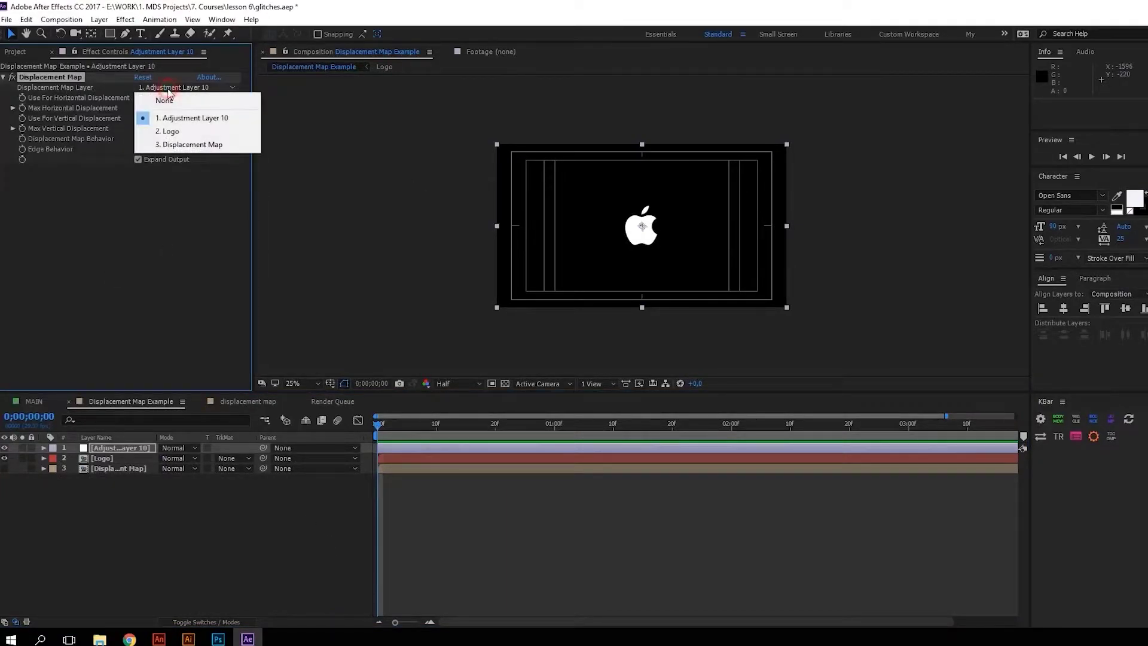
click(181, 145)
key(period)
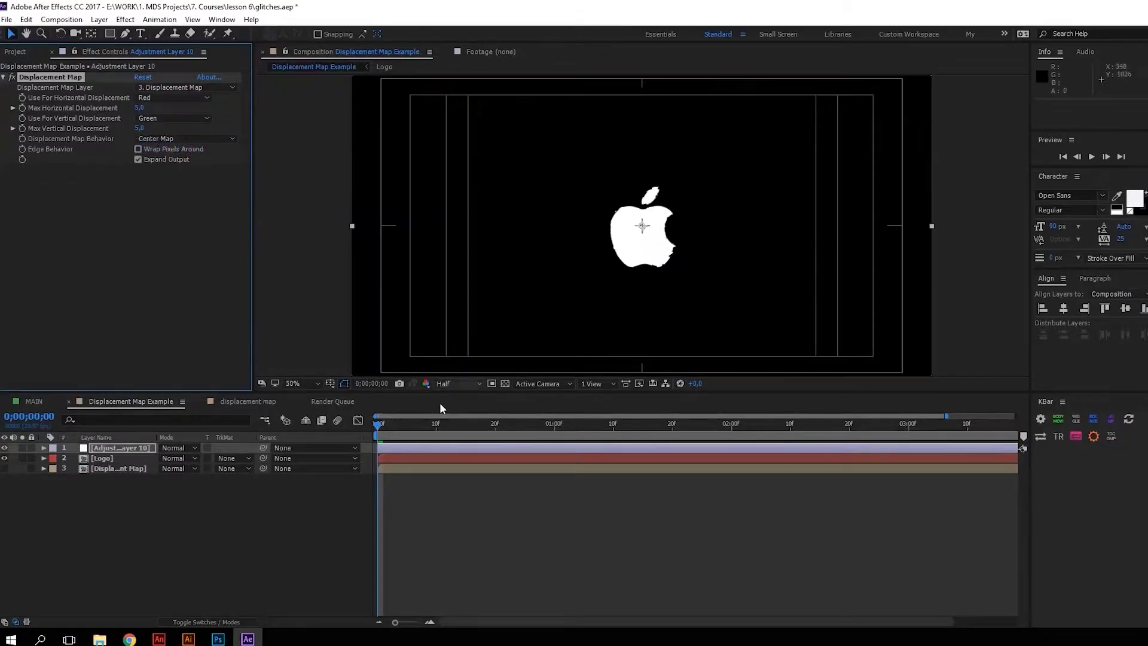
click(387, 421)
key(space)
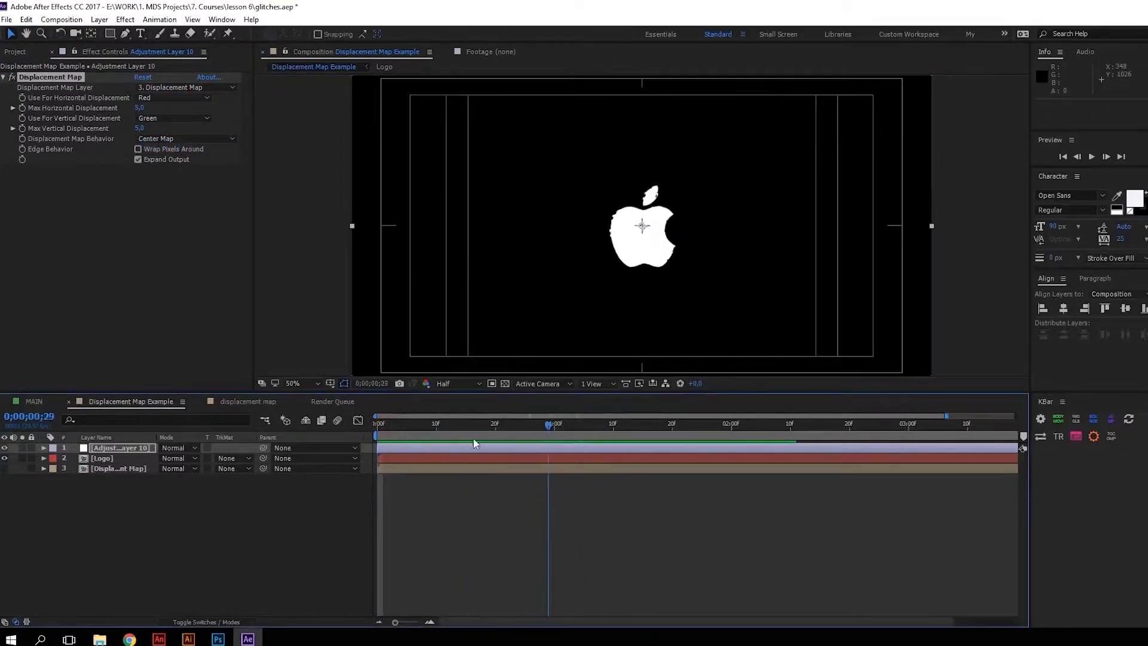
key(space)
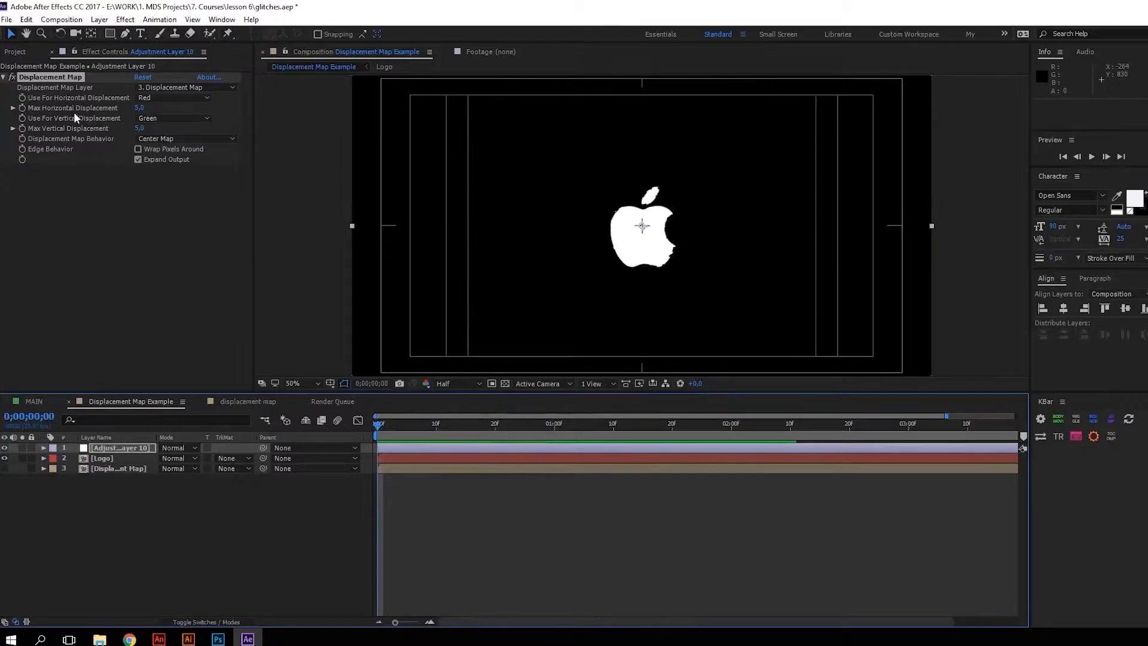
Set Max Horizontal Displacement to 51 and Max Vertical Displacement to 1, and preview the distortion
mouse_move(139, 107)
mouse_down()
mouse_move(166, 108)
mouse_move(136, 128)
mouse_up()
key(space)
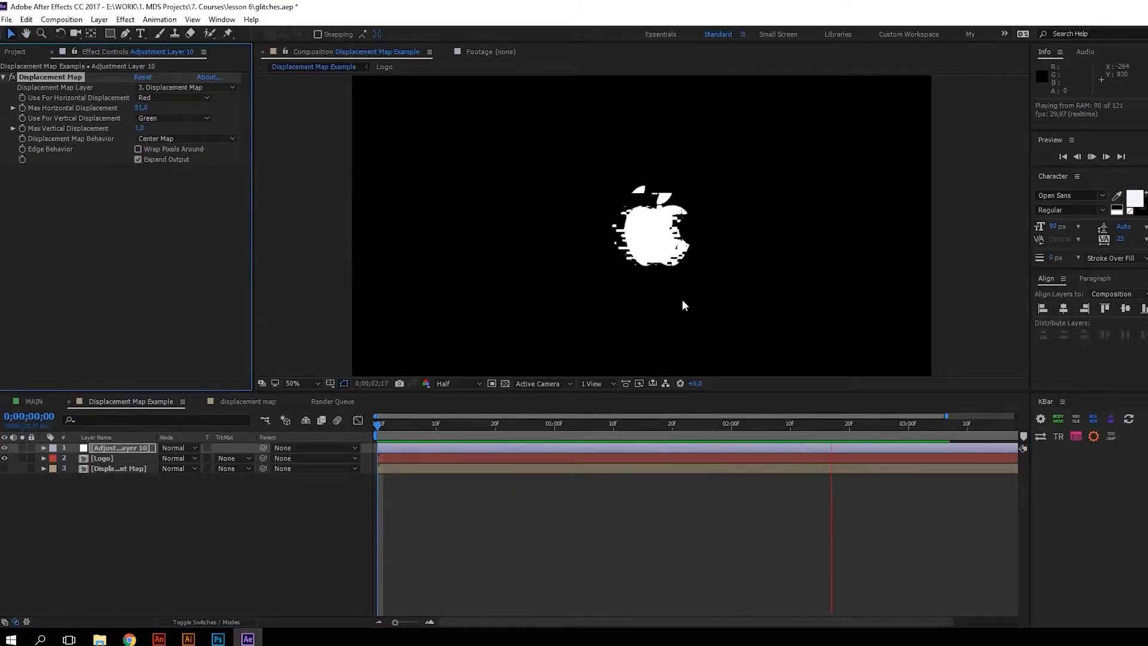
click(479, 422)
key(Home)
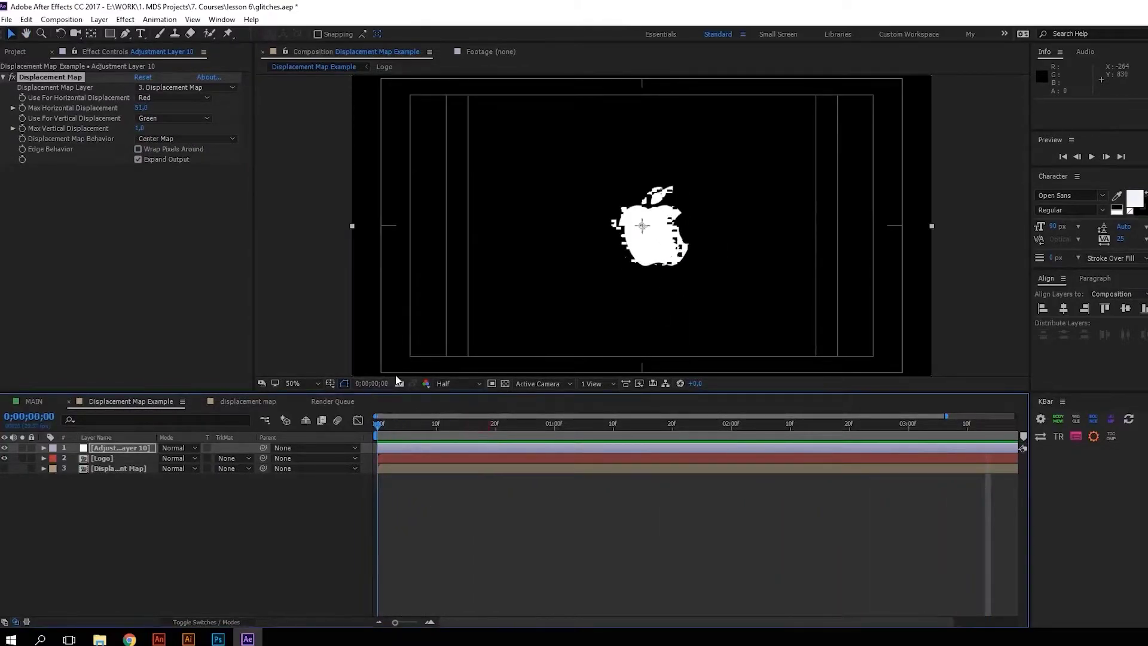
key(space)
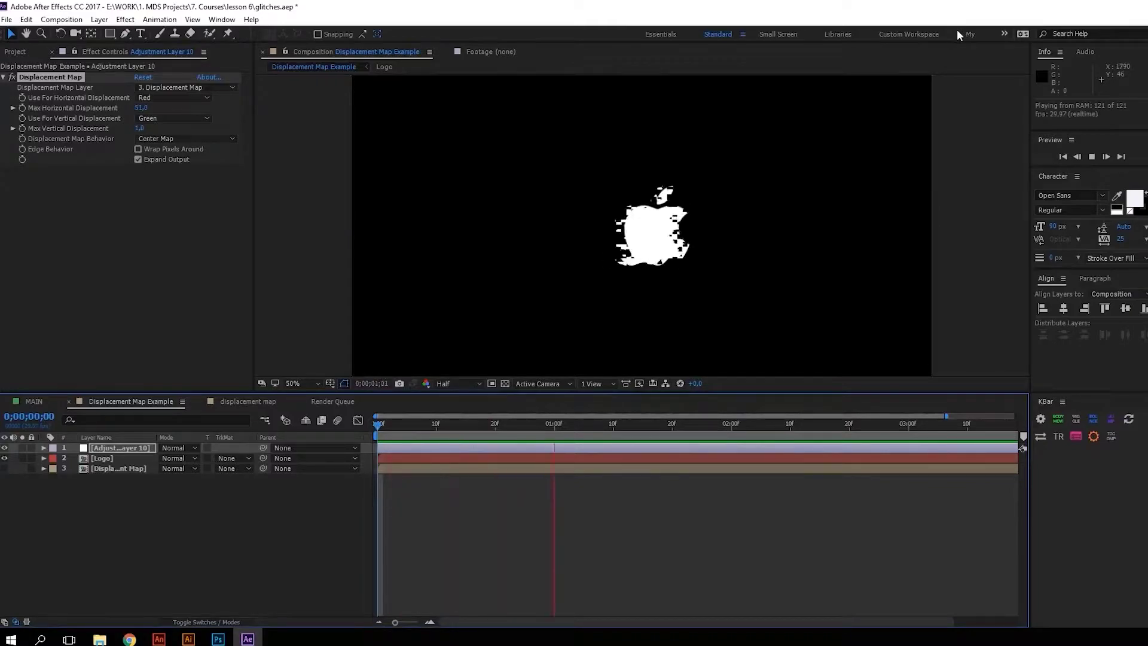
key(Home)
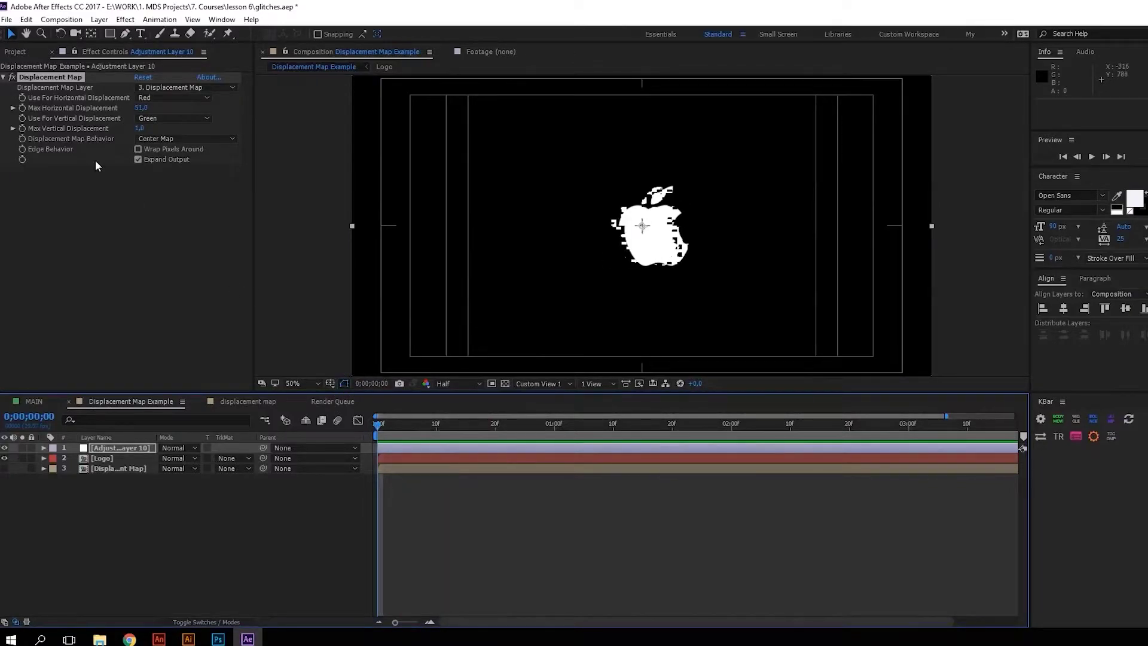
Keyframe Max Horizontal and Max Vertical Displacement from the first frame, add further keyframes within the first 20 frames, and preview the glitch
click(22, 107)
click(22, 128)
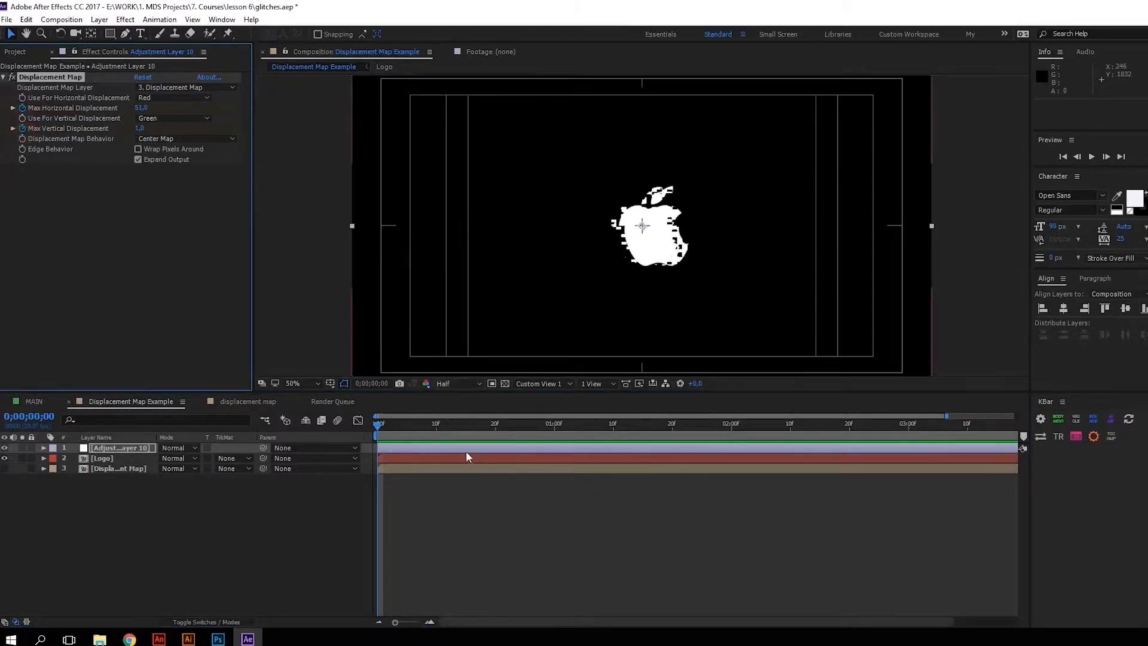
key(u)
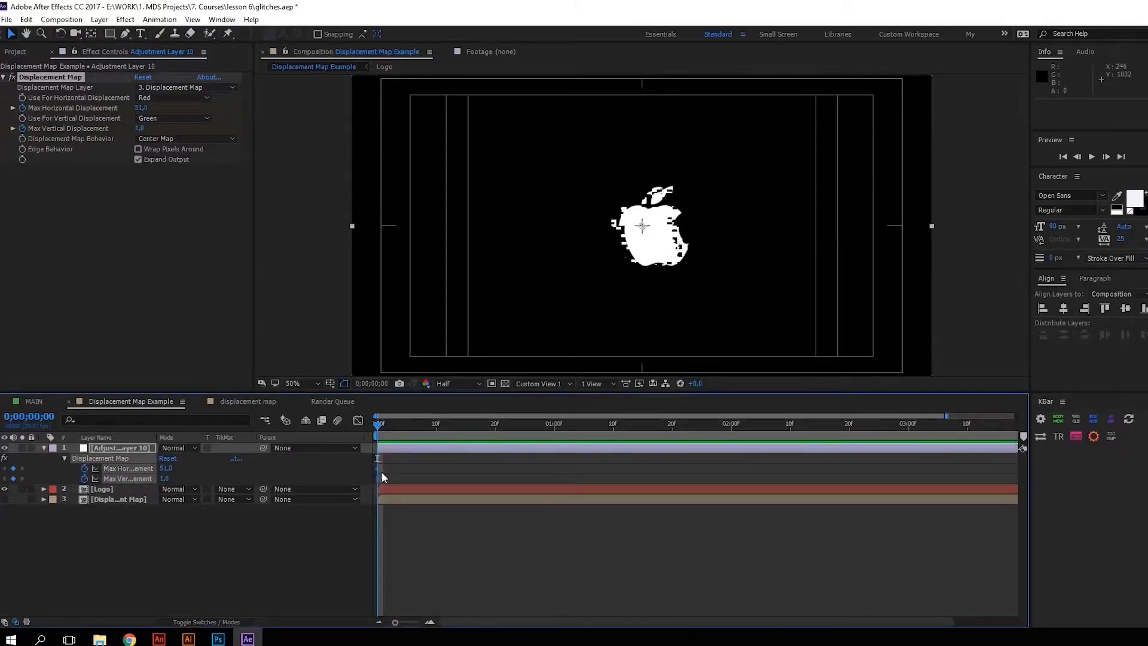
drag(377, 426, 412, 430)
drag(139, 128, 110, 108)
drag(415, 427, 459, 444)
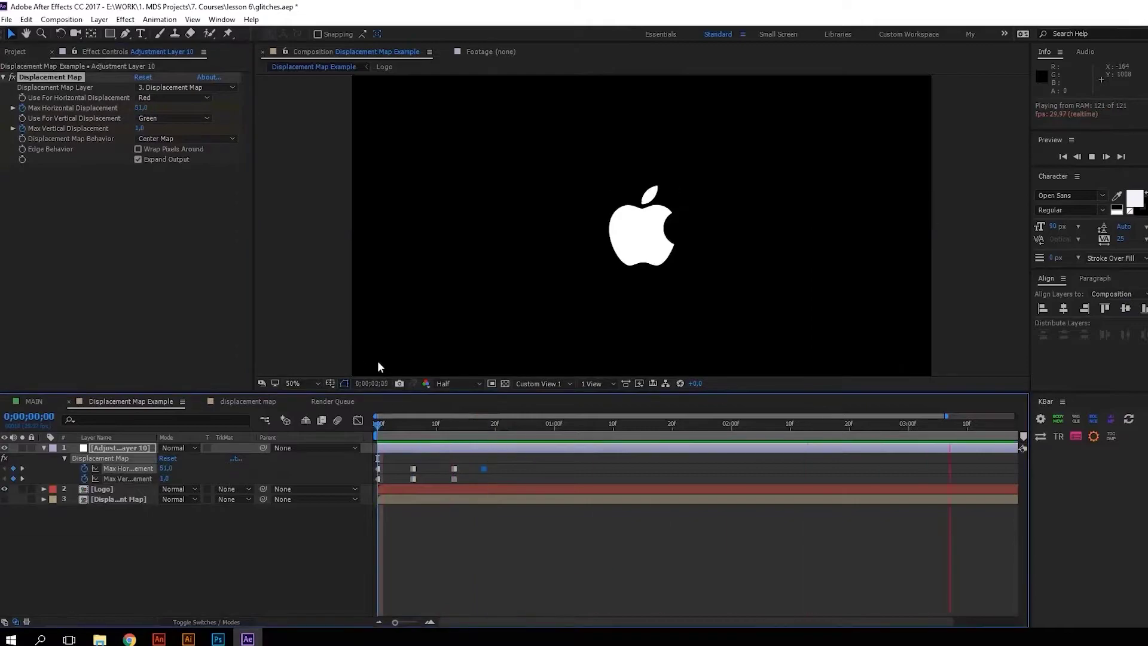
click(610, 423)
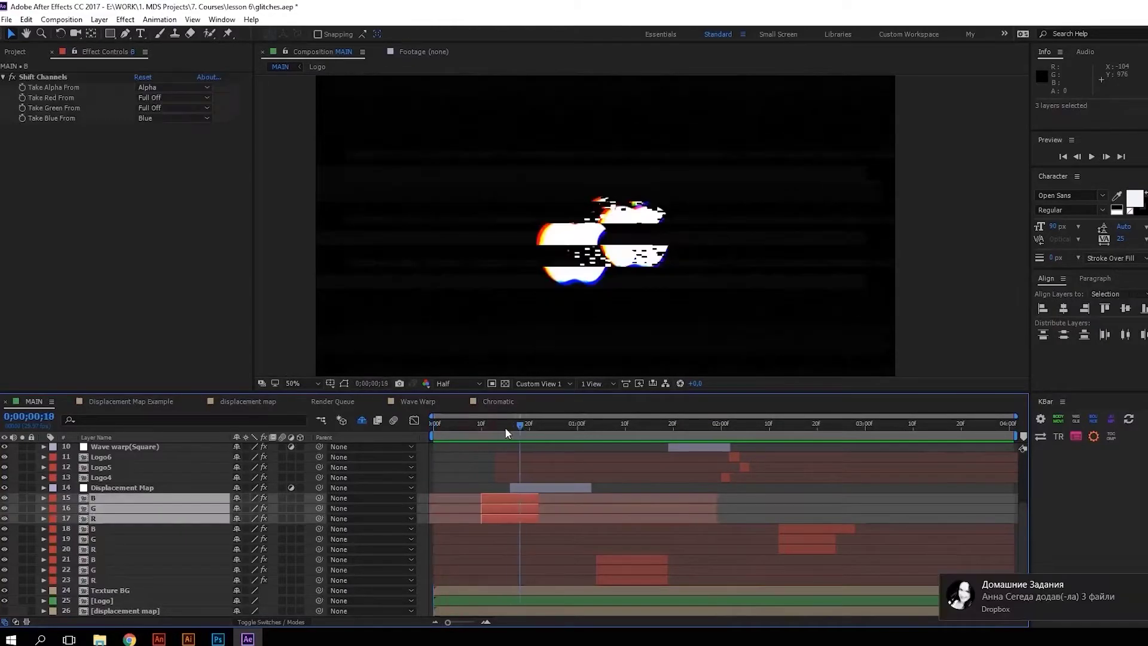
Examine the B, G and R logo layers in the MAIN composition around frame 15
click(504, 427)
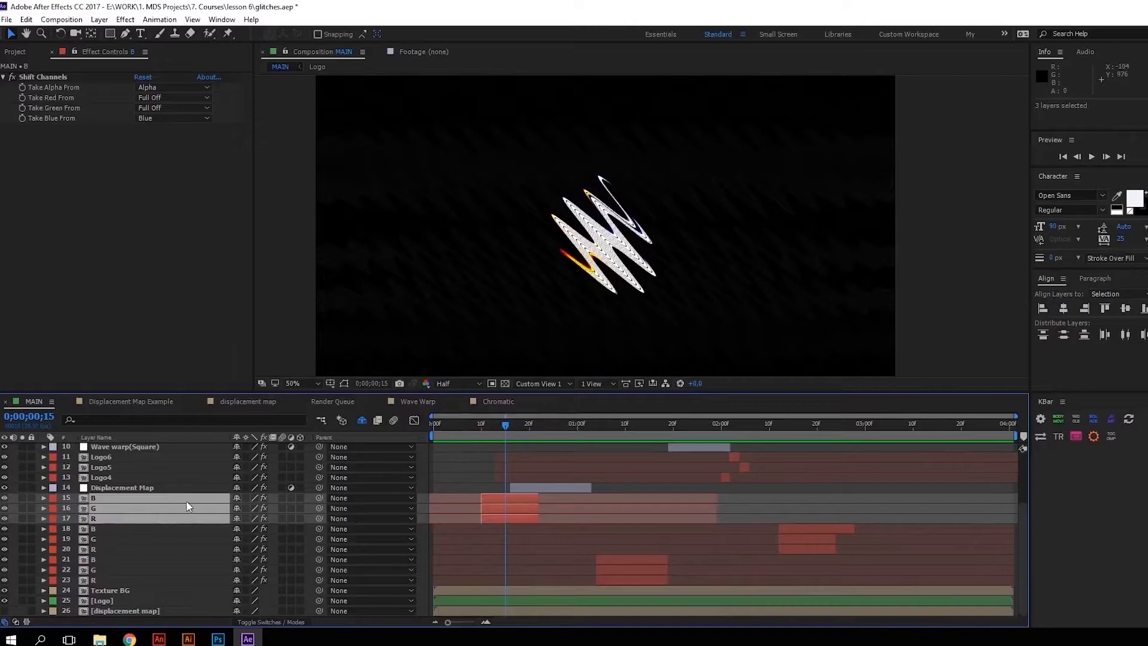
click(100, 529)
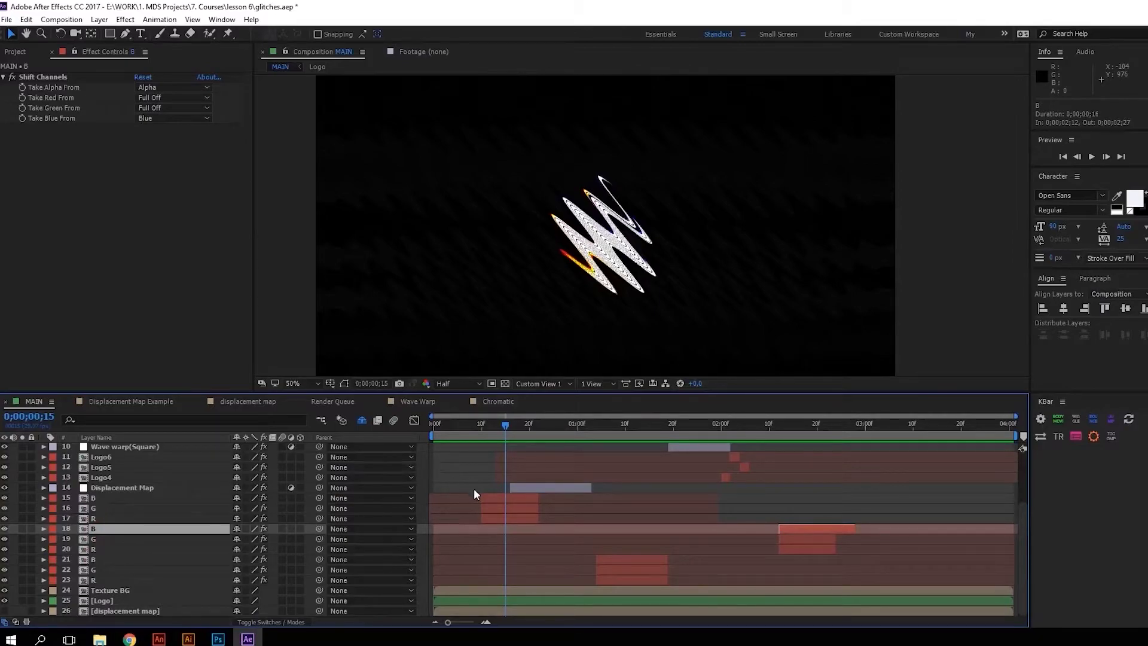
double_click(493, 498)
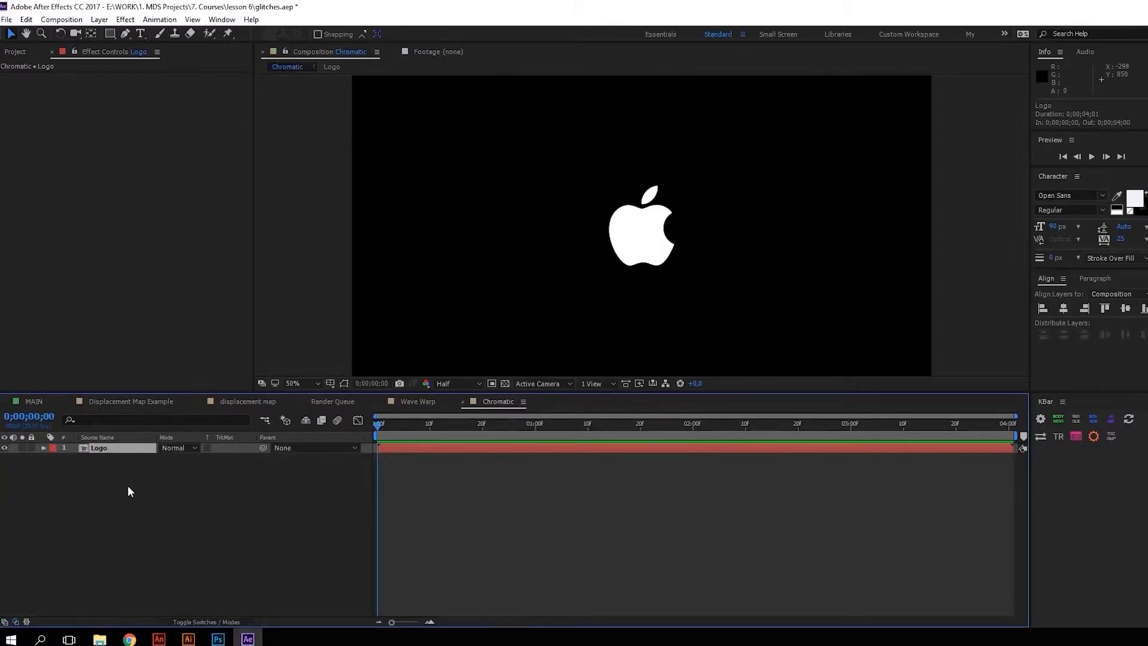
Duplicate the Logo layer three times in the Chromatic composition
click(127, 486)
click(120, 452)
key(ctrl+d)
key(ctrl+d)
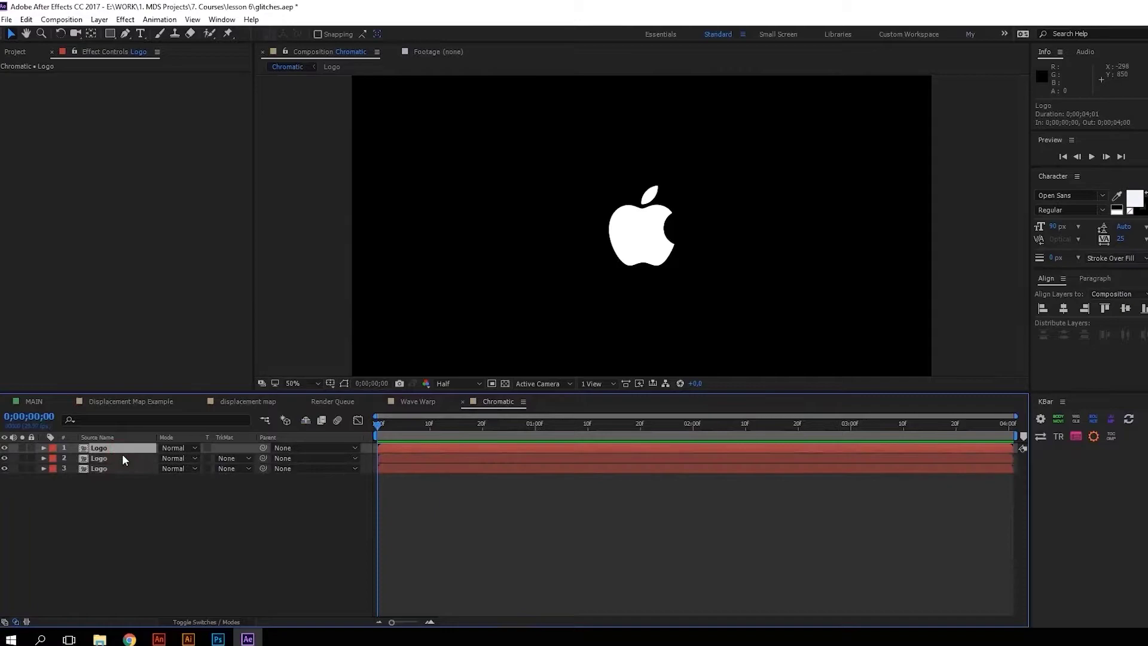
key(ctrl+d)
Rename the third layer R, the second G and the topmost B
click(112, 469)
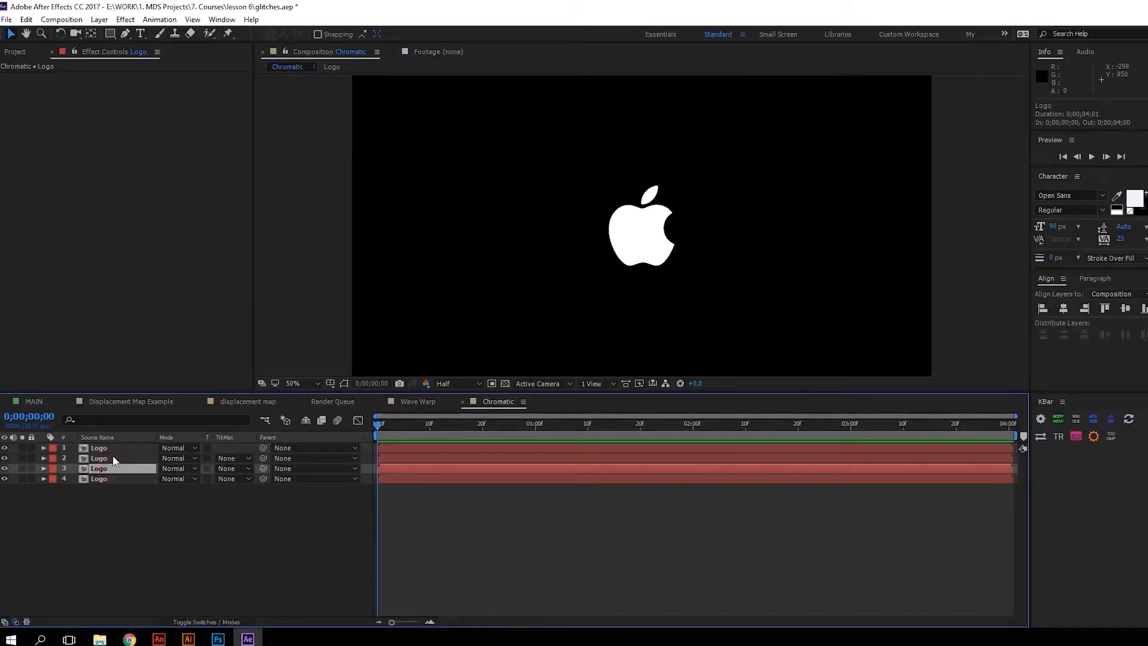
key(Return)
text(R)
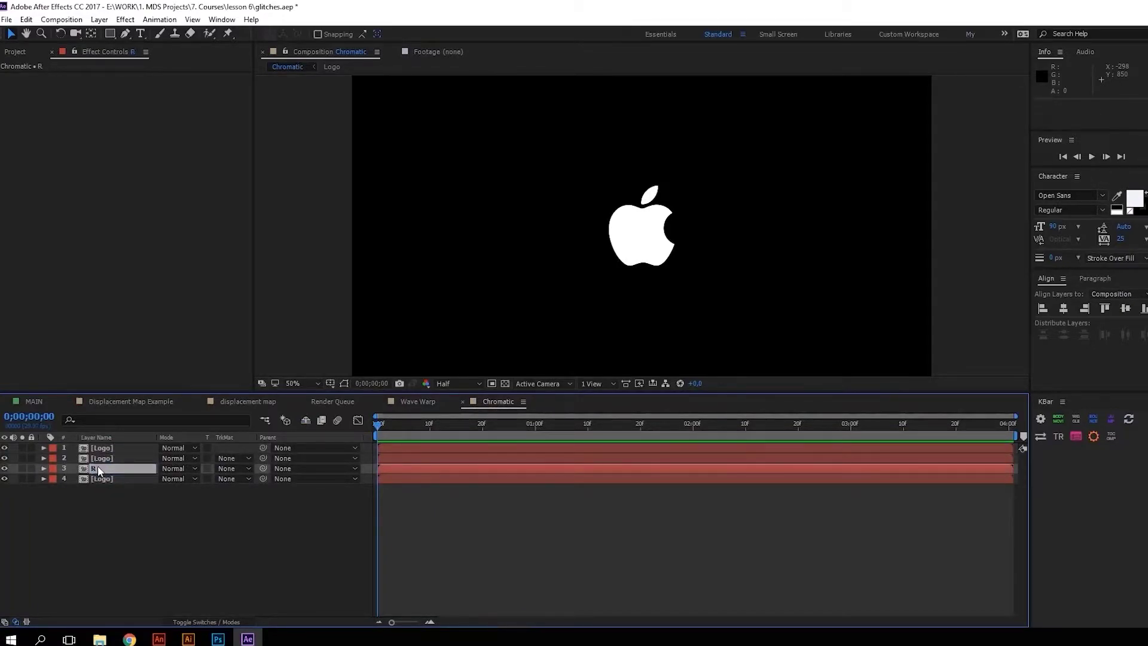
click(99, 458)
key(Return)
text(G)
key(Return)
click(100, 449)
key(Return)
text(B)
key(Return)
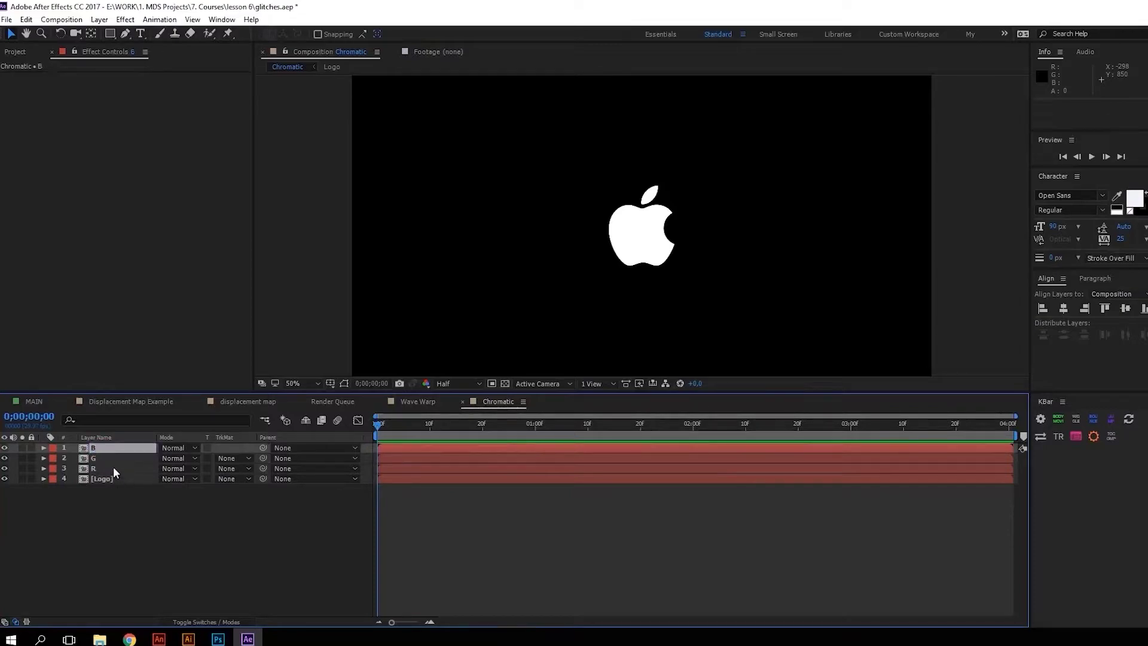
Apply the Shift Channels effect to the R layer and solo that layer
click(115, 470)
key(ctrl+space)
text(Shift)
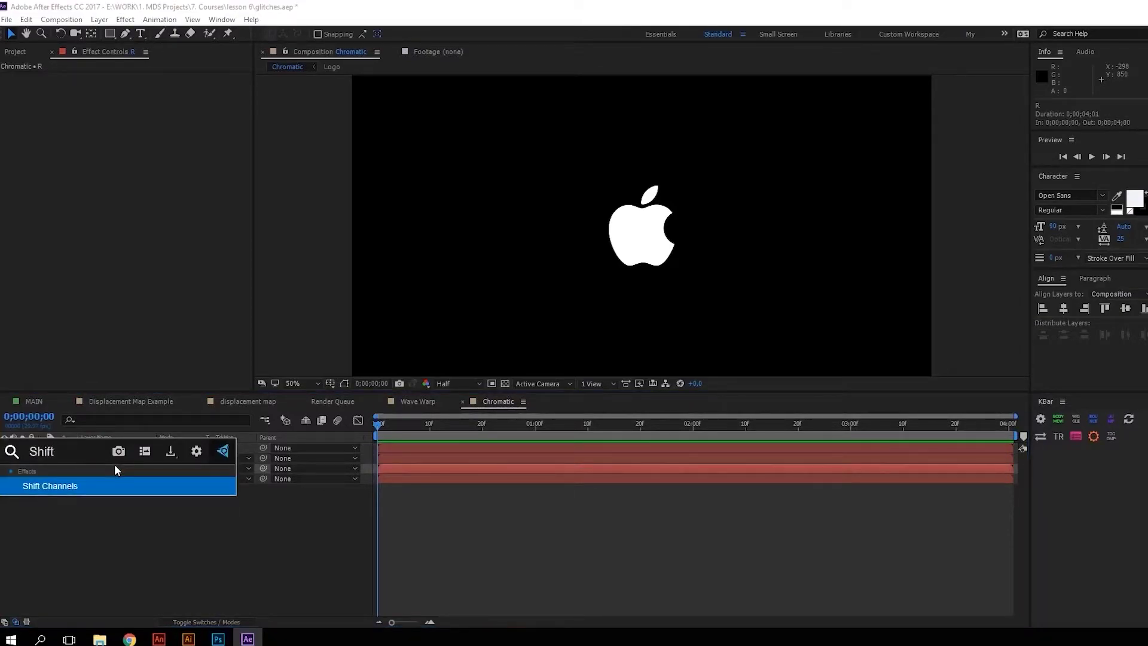
key(Return)
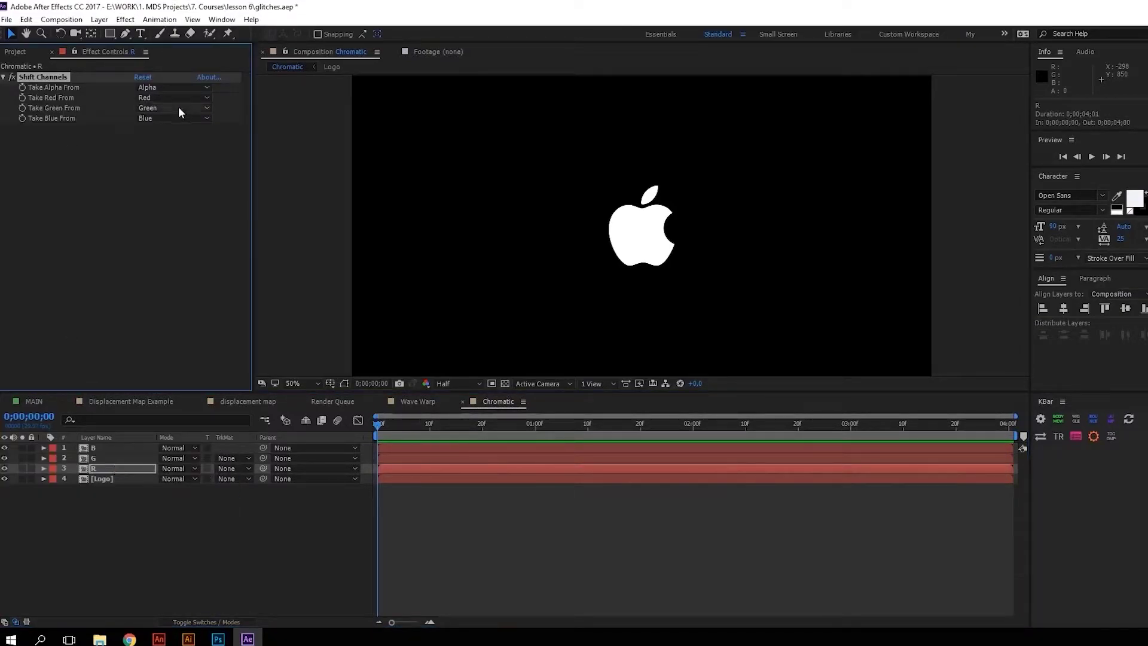
click(171, 108)
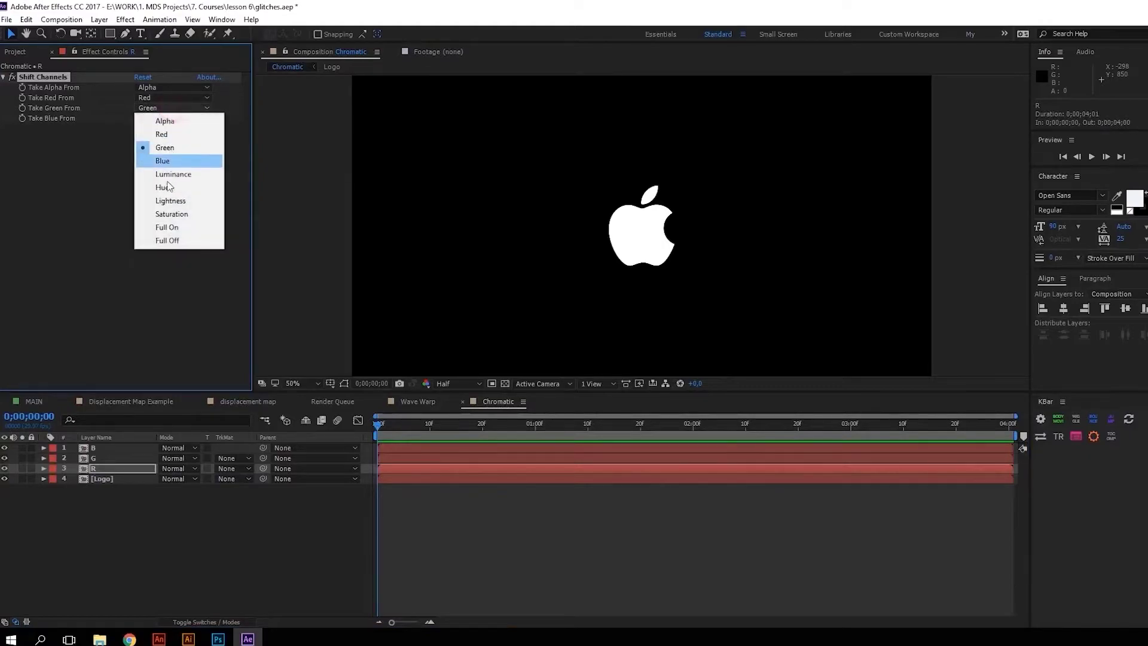
click(22, 470)
click(22, 468)
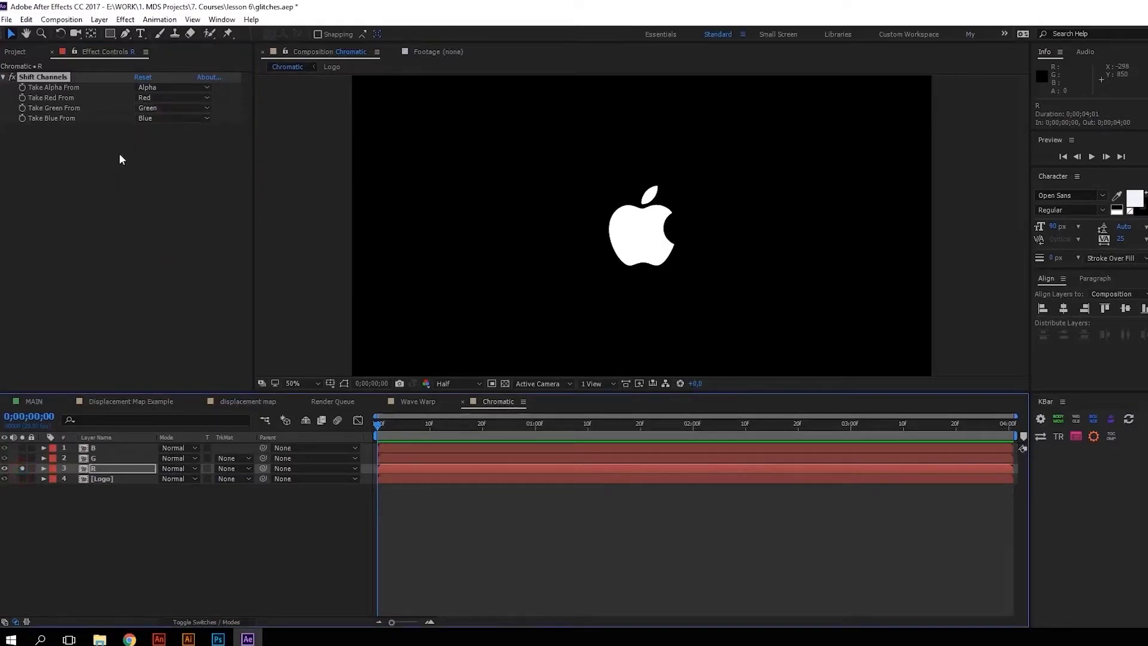
click(173, 108)
click(182, 213)
click(173, 108)
click(185, 176)
key(ctrl+z)
key(ctrl+z)
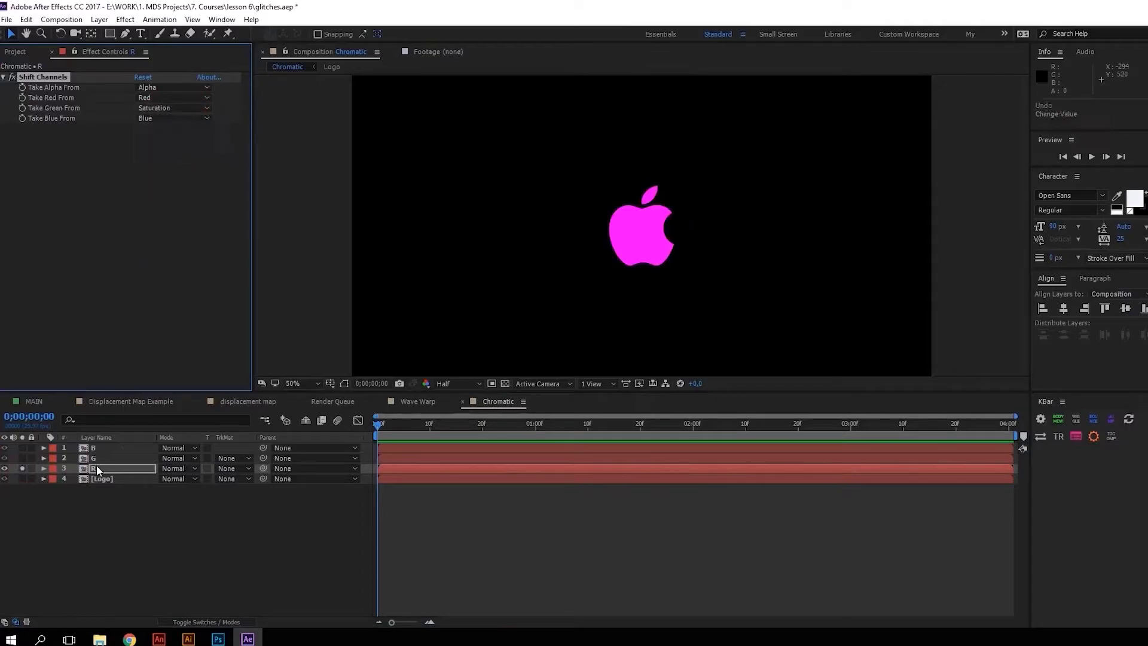
Set Take Green From and Take Blue From to Full Off on the R layer's Shift Channels effect
click(173, 108)
click(174, 240)
click(174, 118)
click(178, 250)
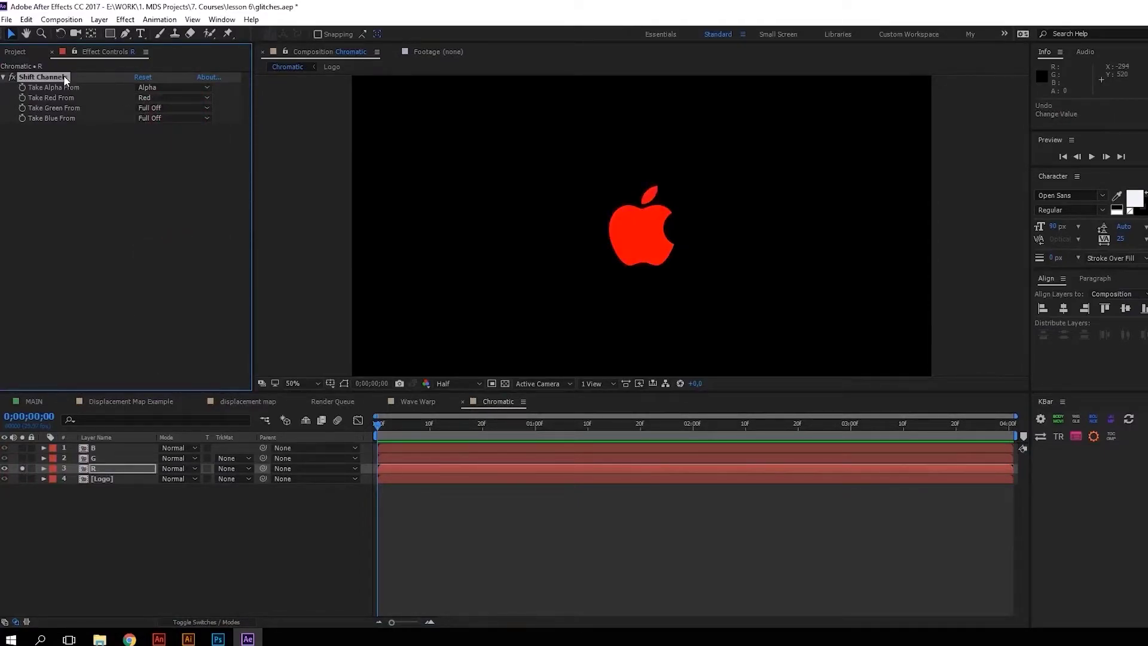
Paste the R layer's Shift Channels effect onto the G layer and solo G as well
click(97, 458)
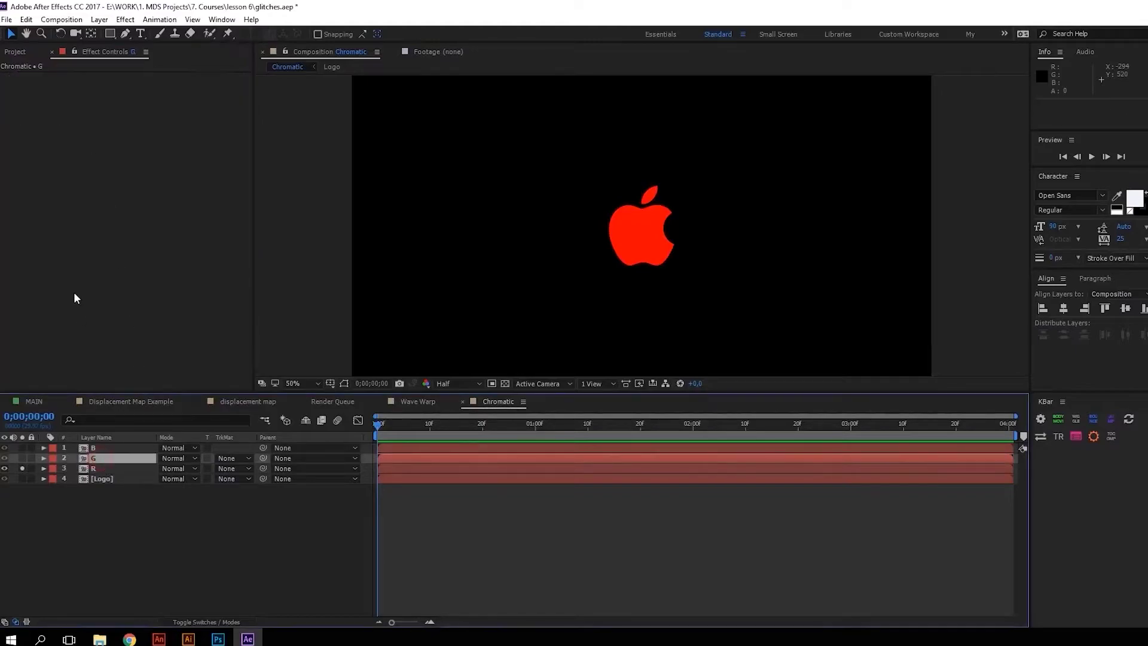
click(72, 263)
key(ctrl+v)
click(22, 458)
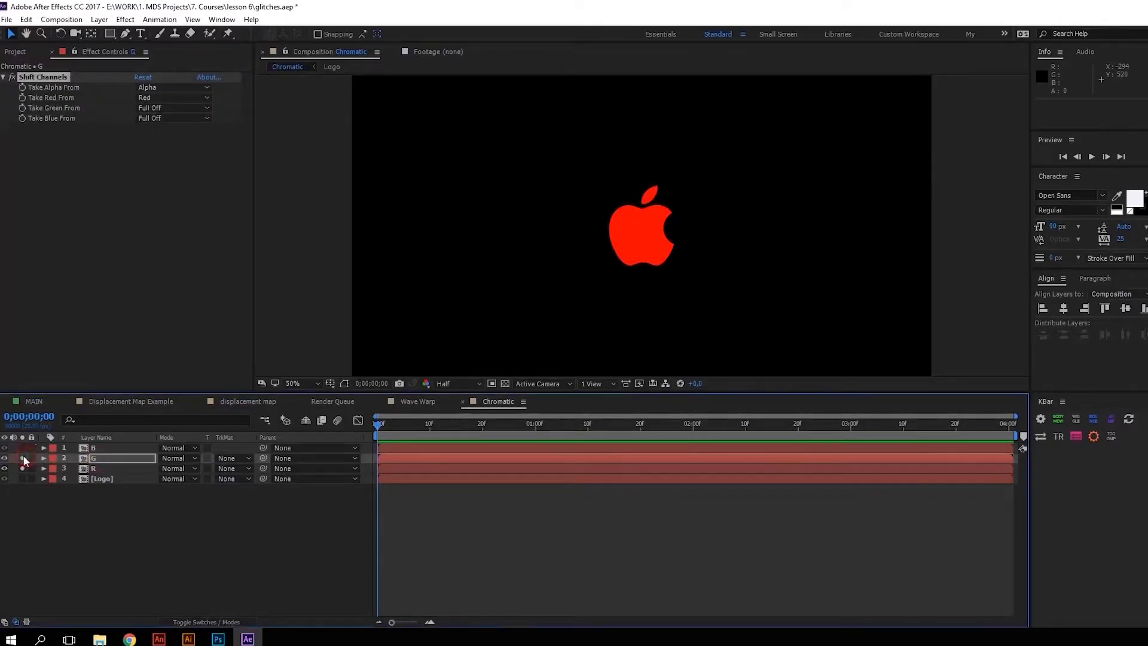
On the G layer's Shift Channels effect, set Take Red From to Full Off and Take Green From to Green
click(159, 99)
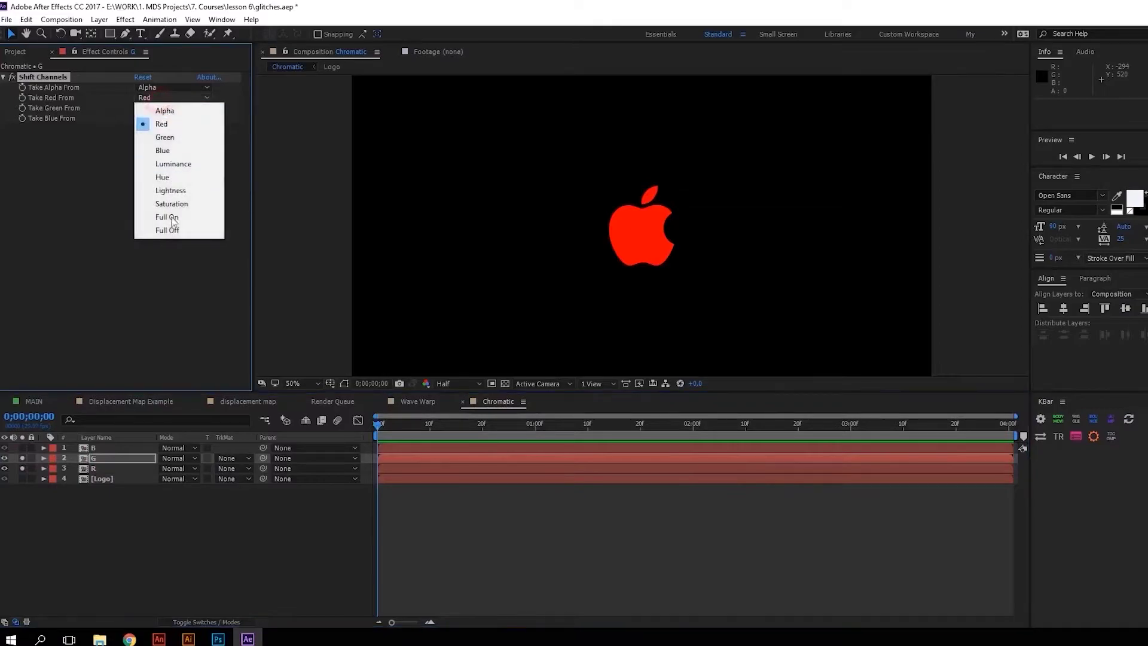
click(167, 230)
click(164, 107)
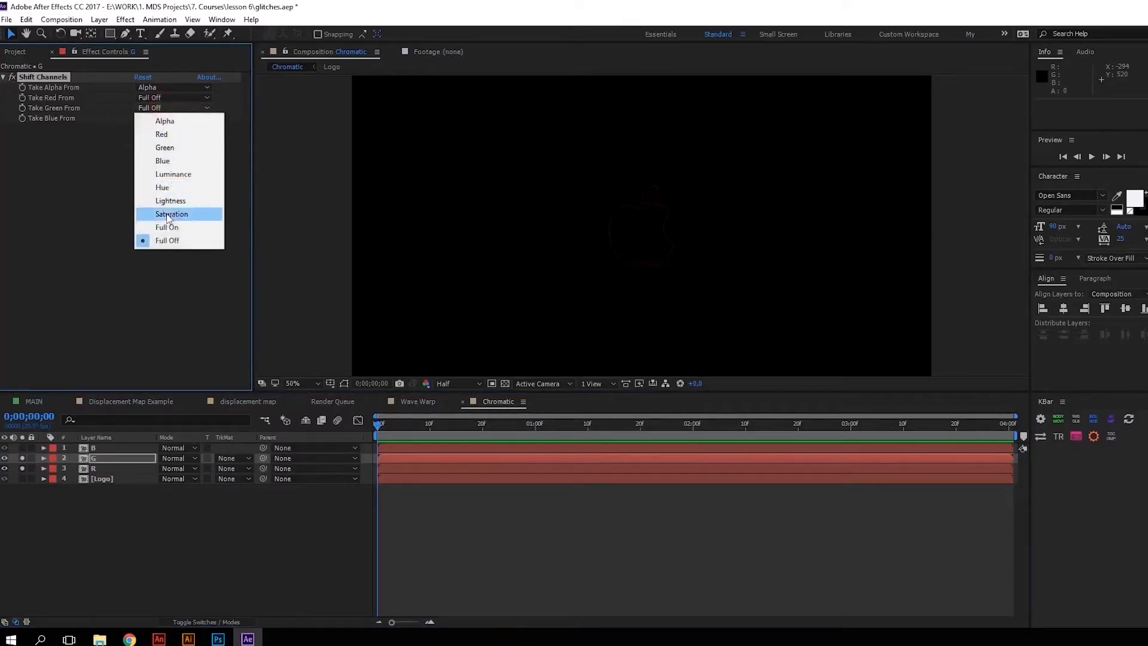
click(165, 148)
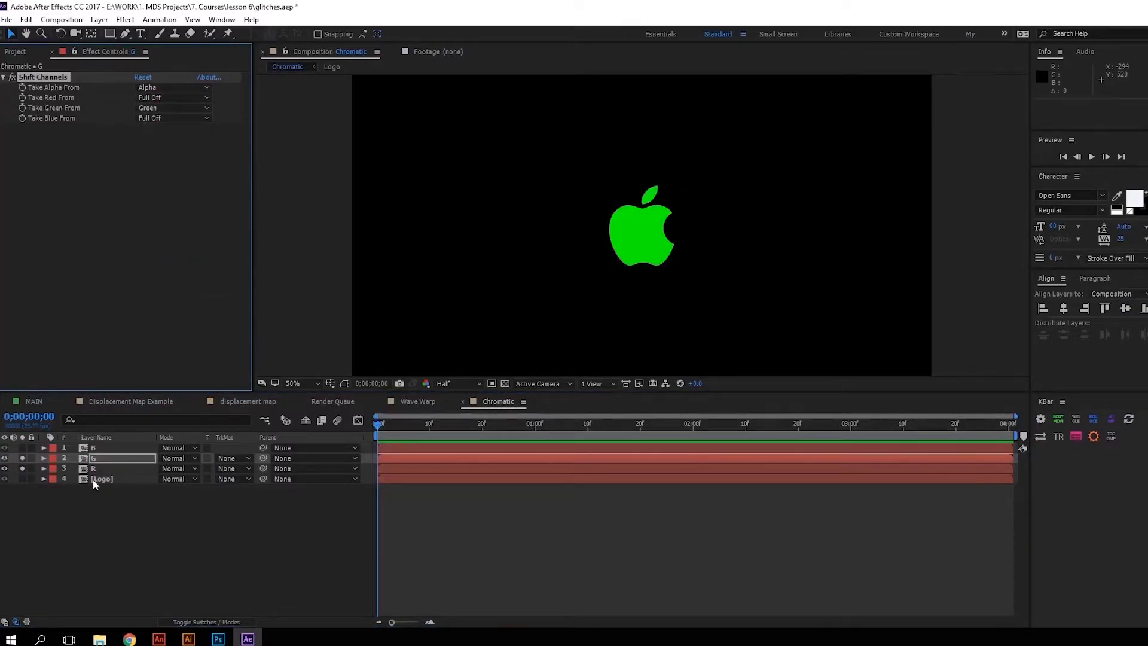
Paste Shift Channels onto the B layer and set Take Red From to Full Off and Take Blue From to Blue
click(98, 449)
click(89, 458)
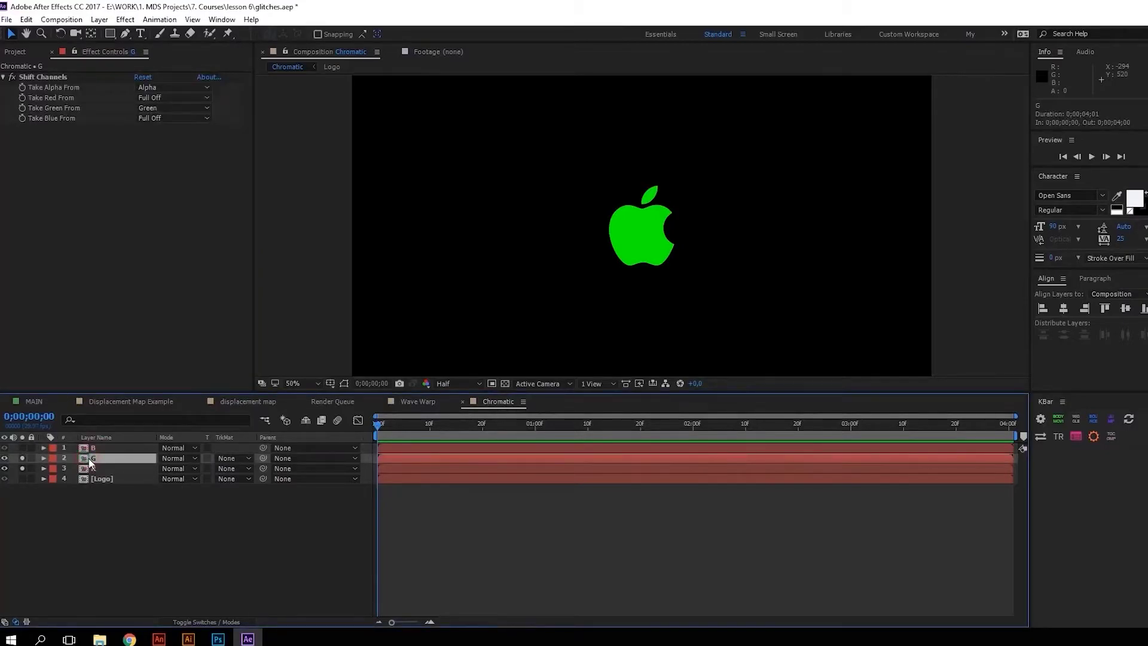
click(93, 448)
key(ctrl+v)
click(159, 98)
click(170, 230)
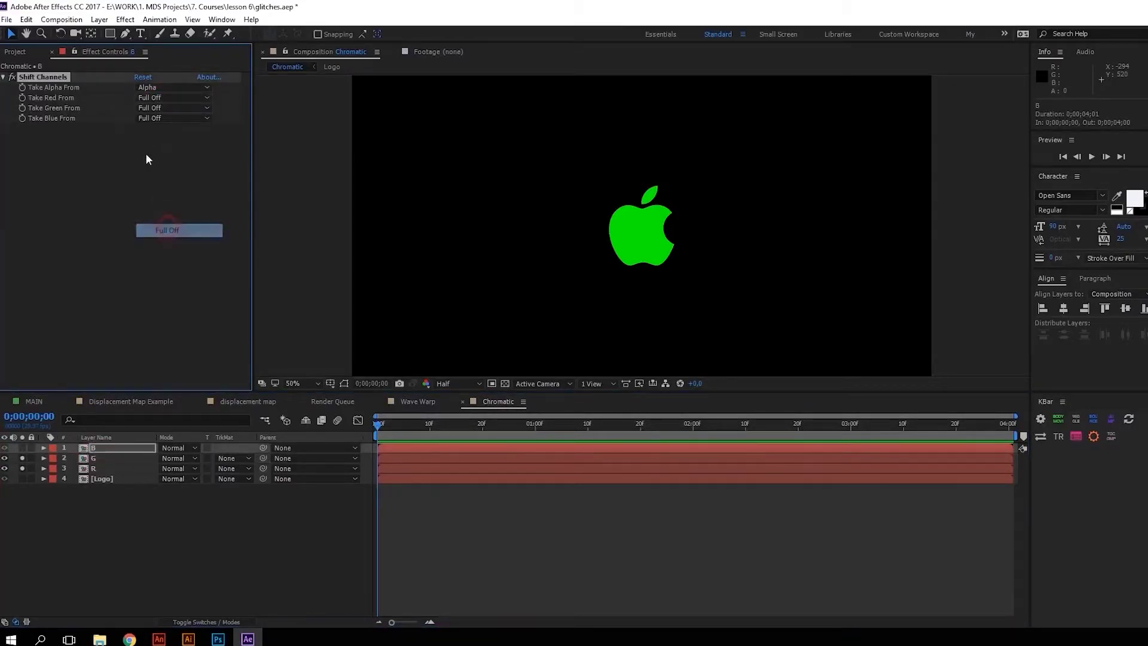
click(159, 119)
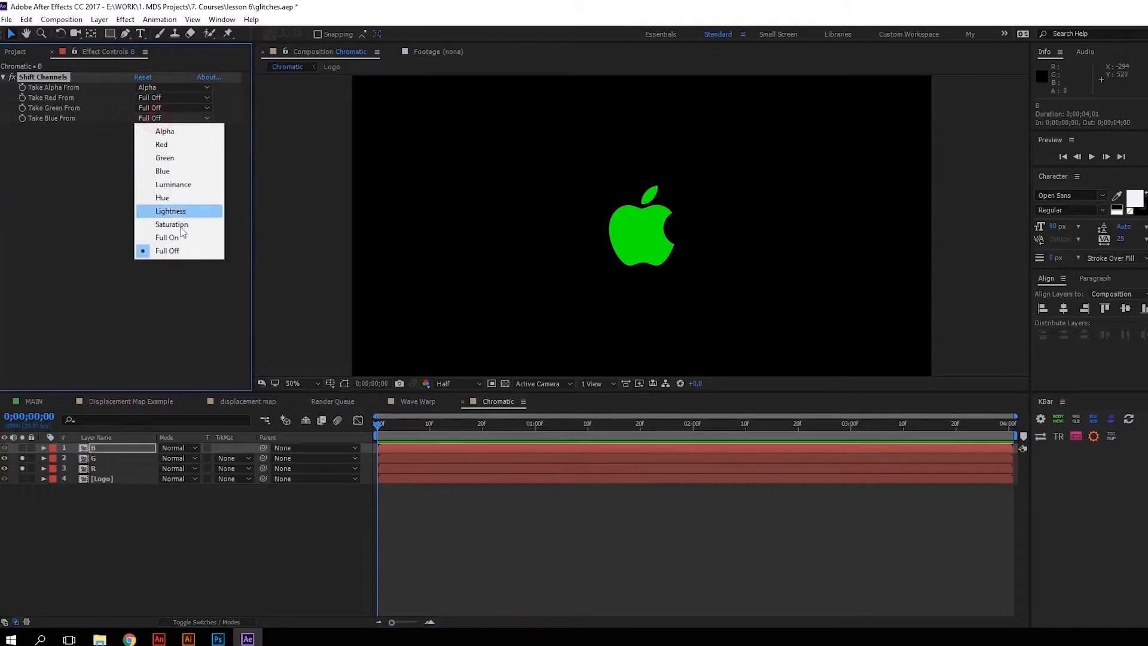
click(169, 173)
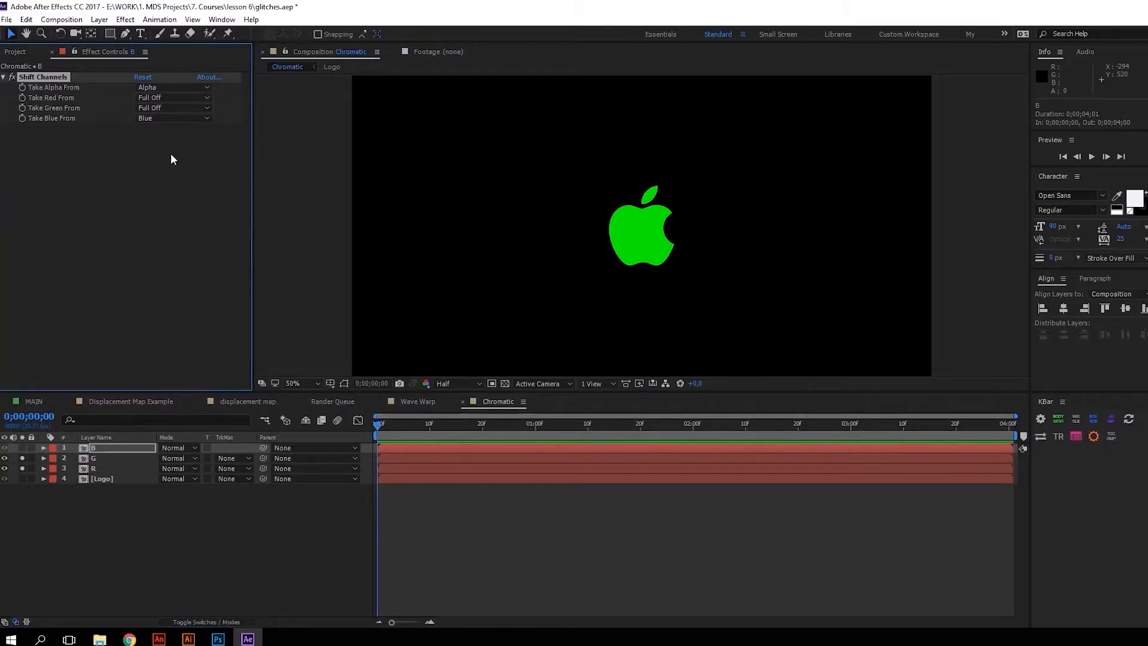
Unsolo the R and G layers and set the blending mode of B and G to Screen
click(22, 468)
click(22, 458)
click(99, 448)
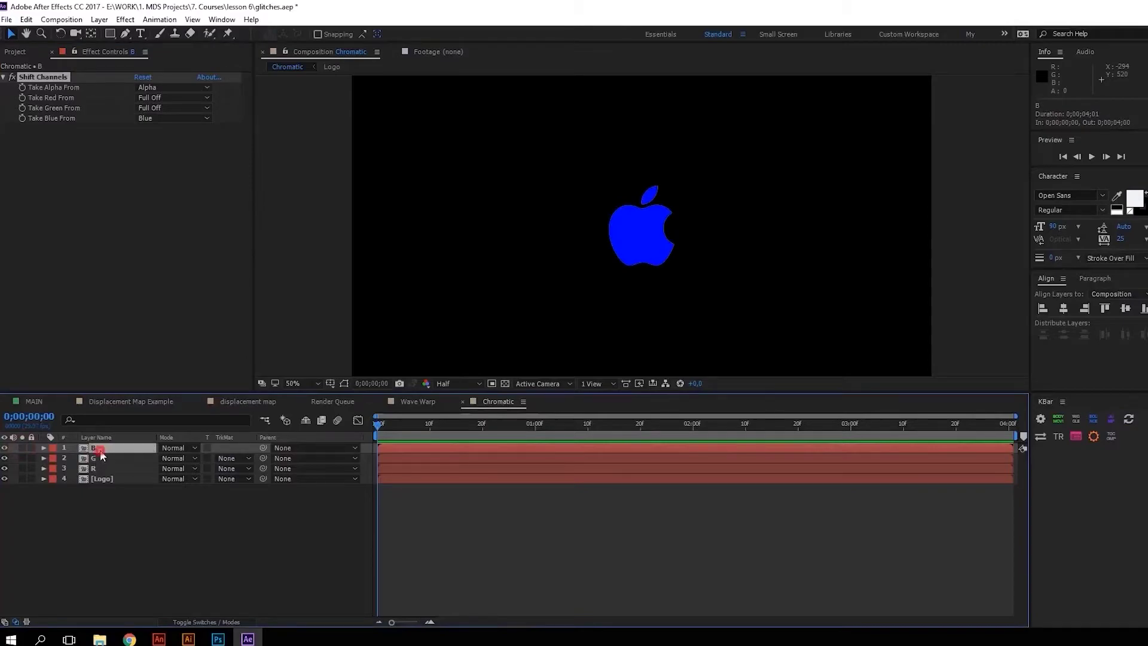
shift+click(99, 458)
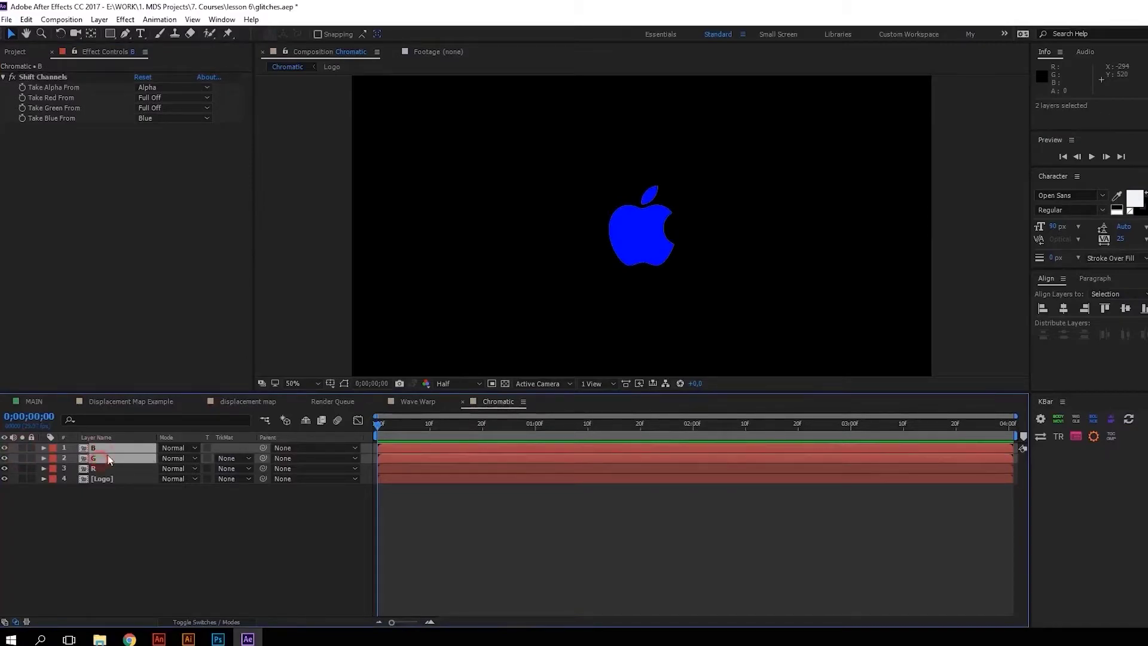
click(189, 458)
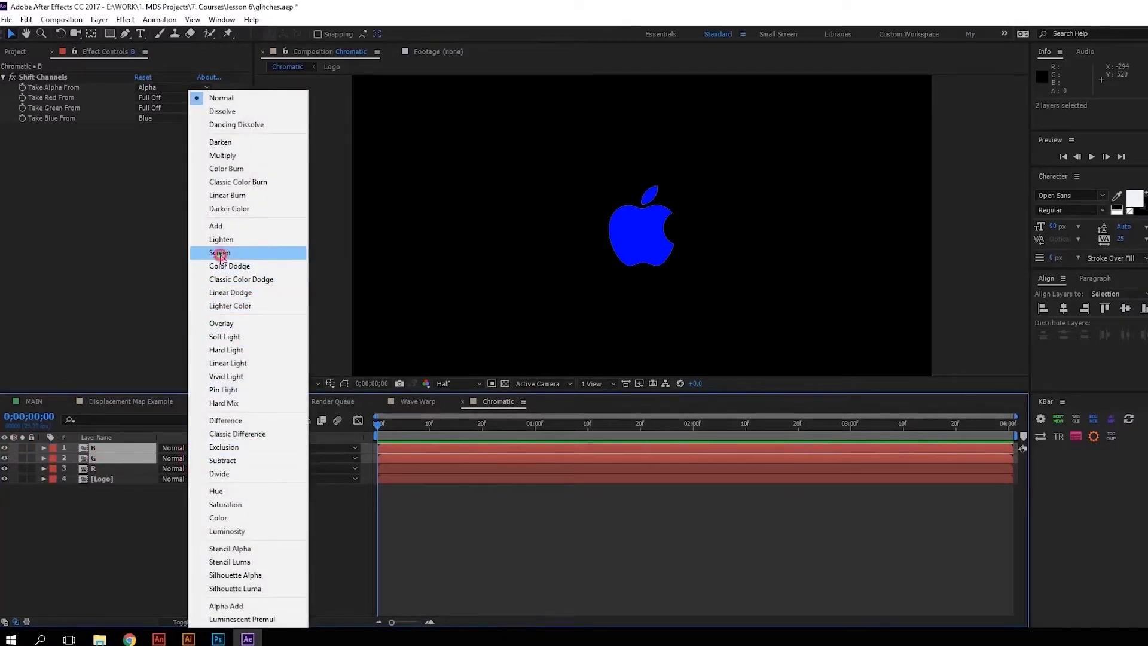
click(220, 252)
Set the R layer's blending mode to Screen
click(120, 468)
click(175, 468)
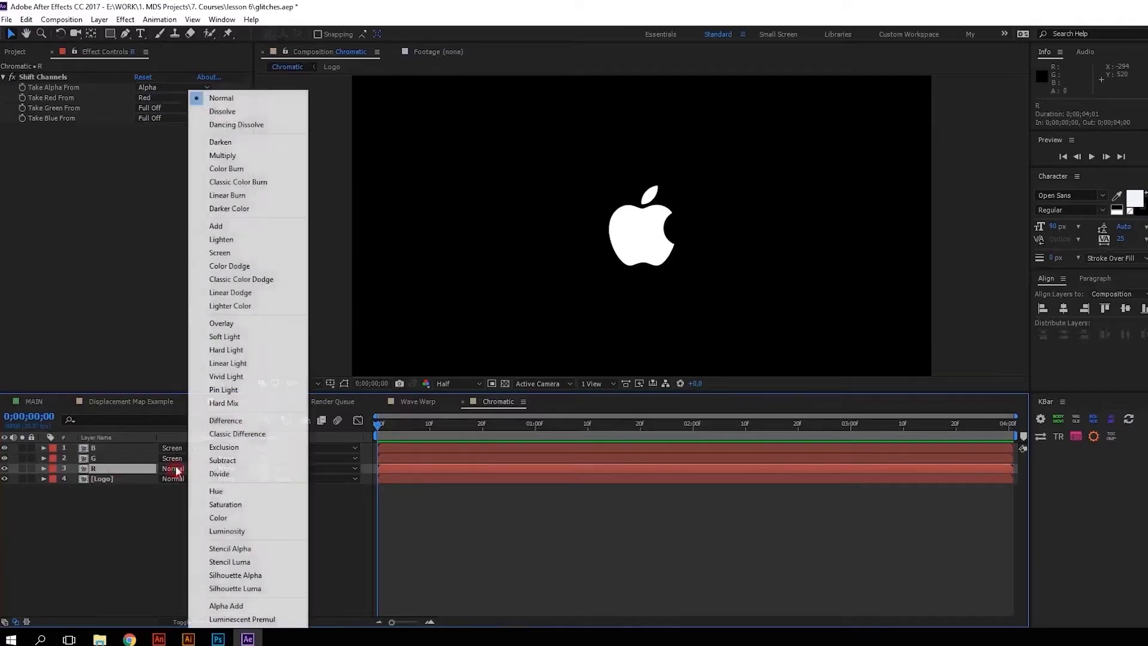
click(219, 252)
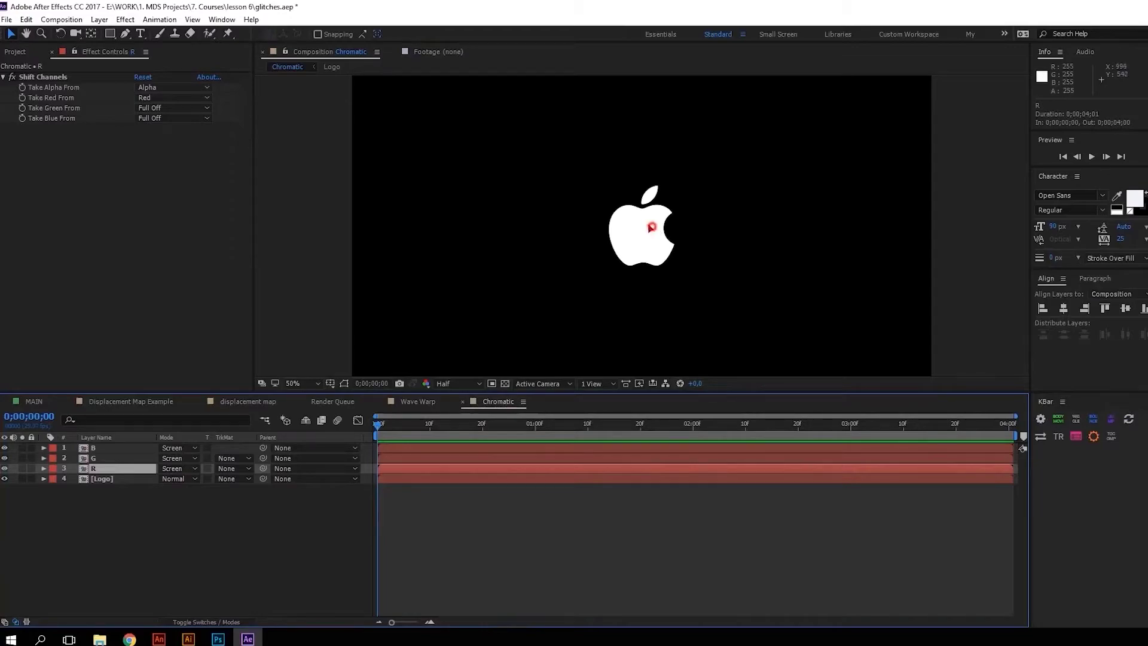
mouse_move(651, 227)
mouse_down()
mouse_move(639, 217)
mouse_move(649, 238)
mouse_up()
key(ctrl+z)
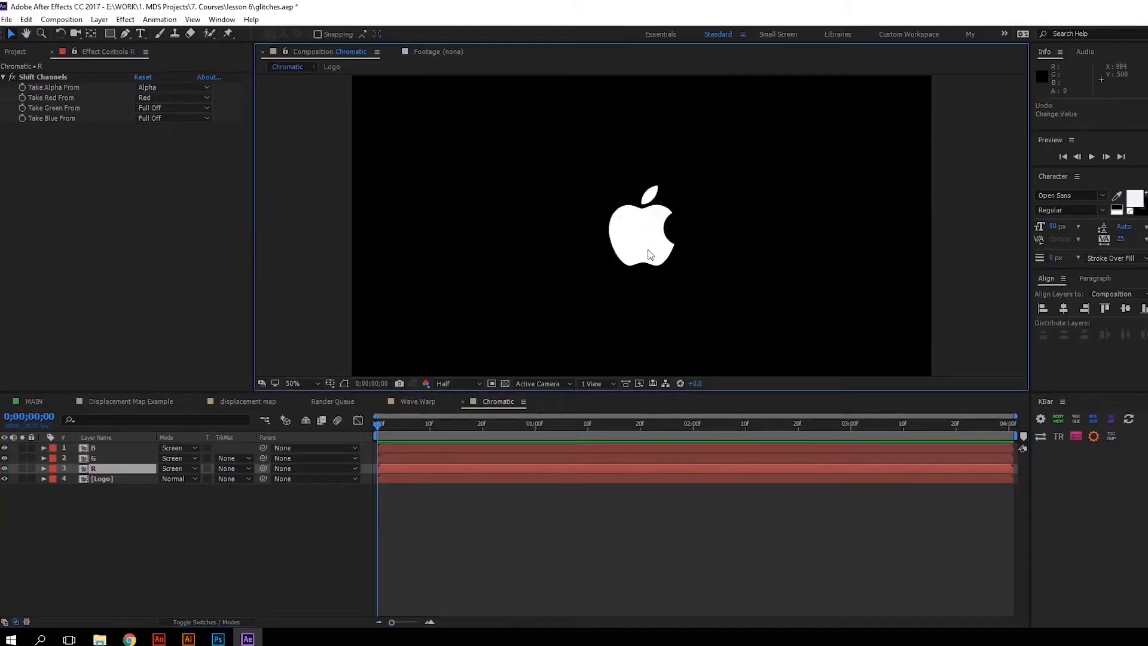
Add the expression wiggle(10,110) to the R layer's Position and preview the motion
click(106, 479)
click(99, 468)
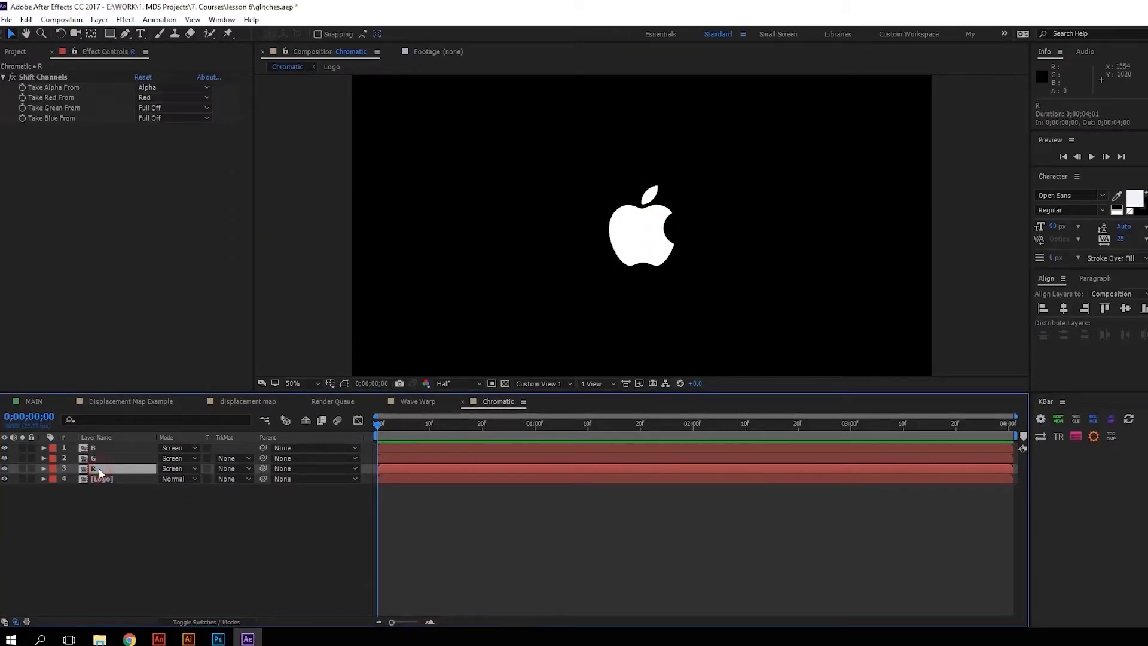
key(p)
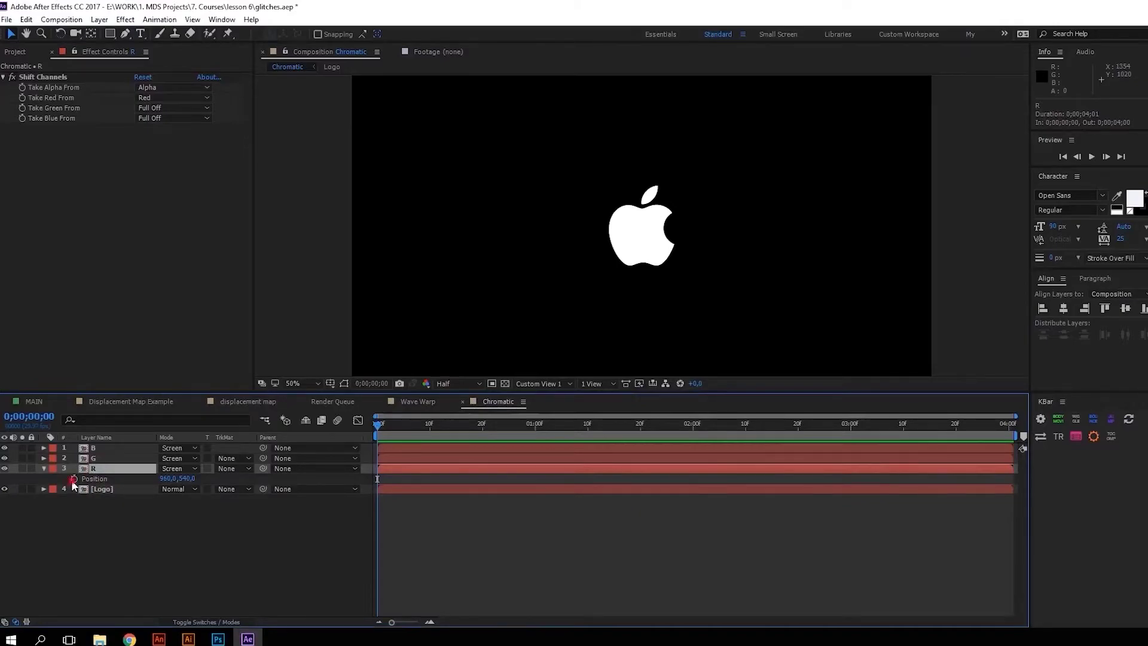
alt+click(73, 479)
text(wiggle(10,110)
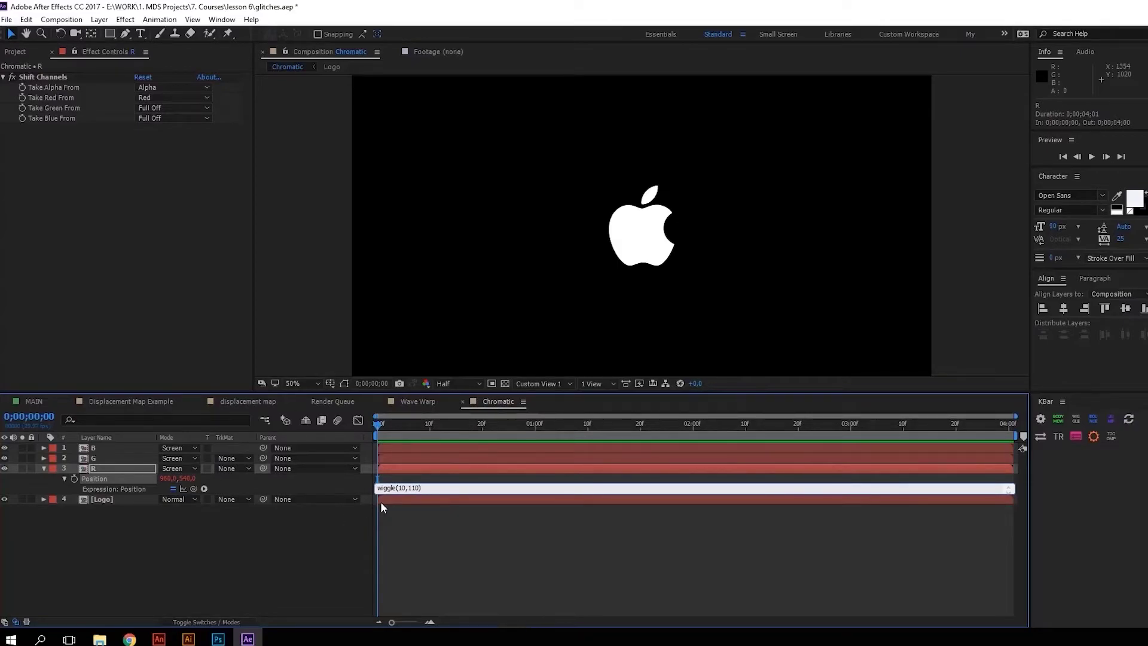
click(361, 512)
key(space)
key(space)
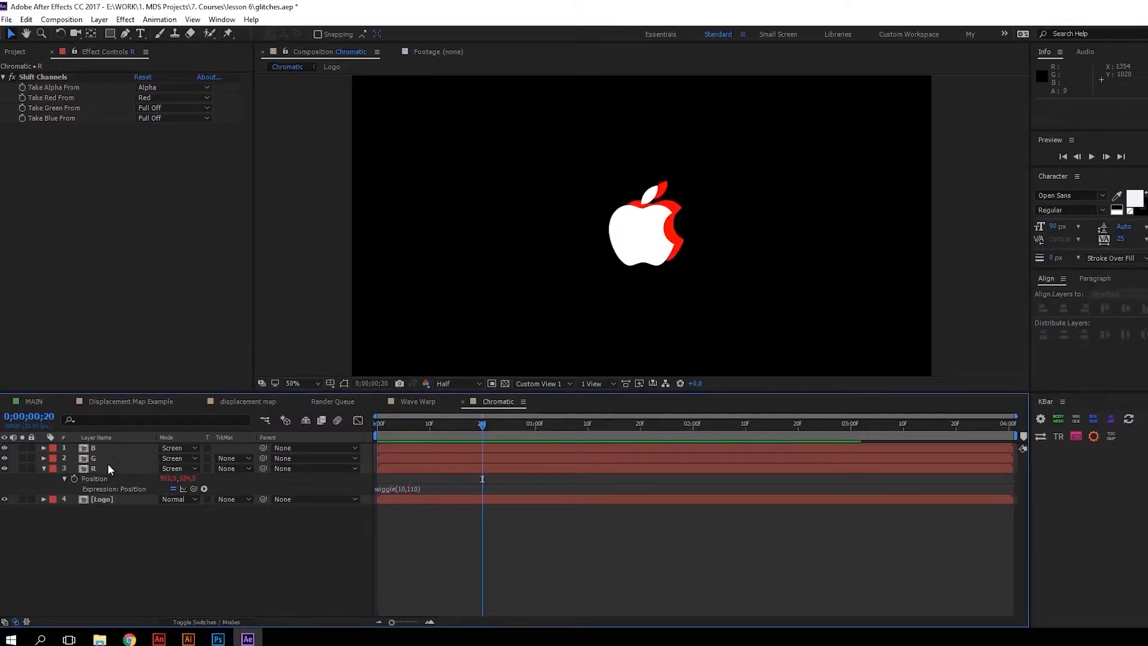
Paste the Position wiggle expression onto the G and B layers and preview the colour split
click(94, 457)
key(p)
alt+click(74, 468)
text(wiggle(10,110))
click(110, 450)
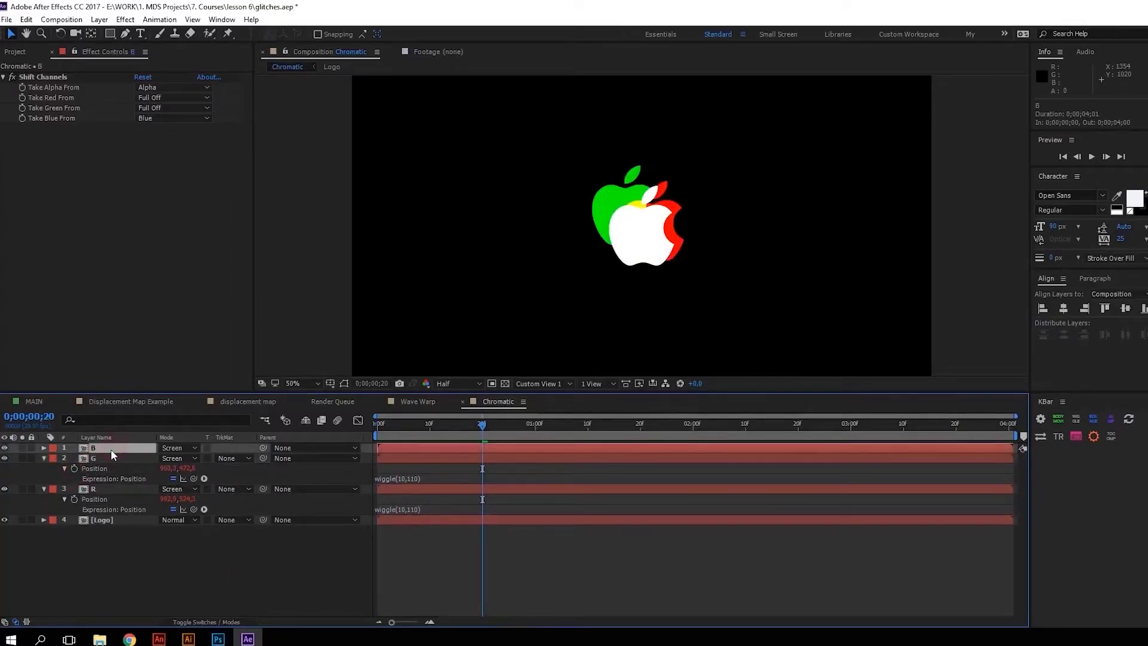
text(wiggle(10,110))
key(space)
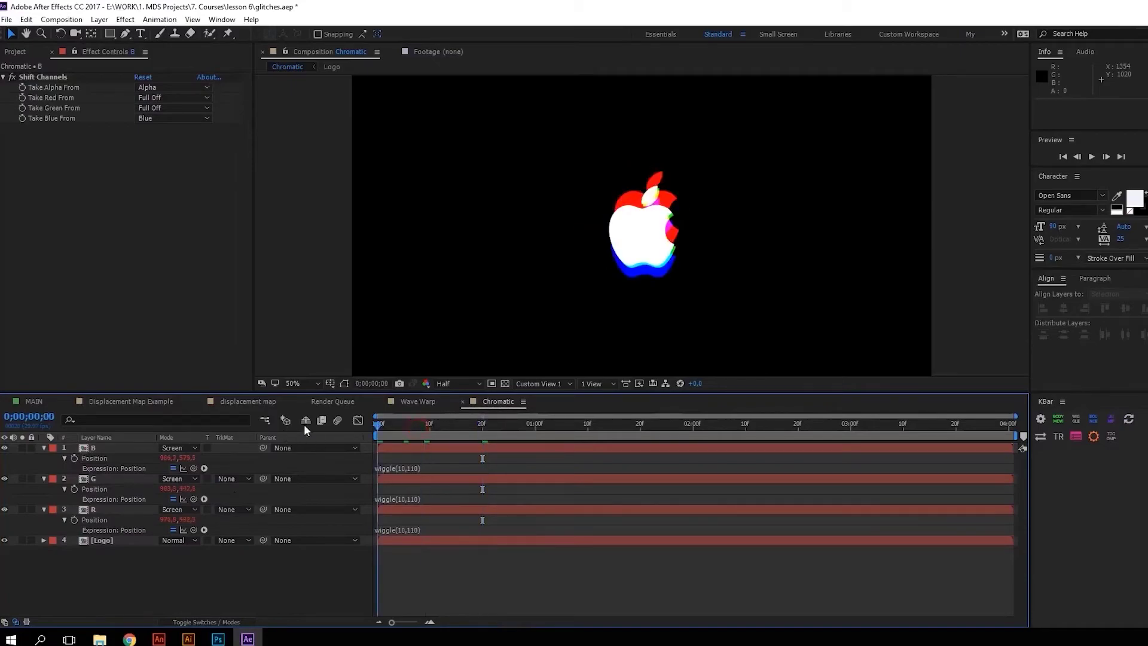
Add an adjustment layer above the channel layers and apply the Posterize Time effect to it
right_click(120, 565)
mouse_move(157, 450)
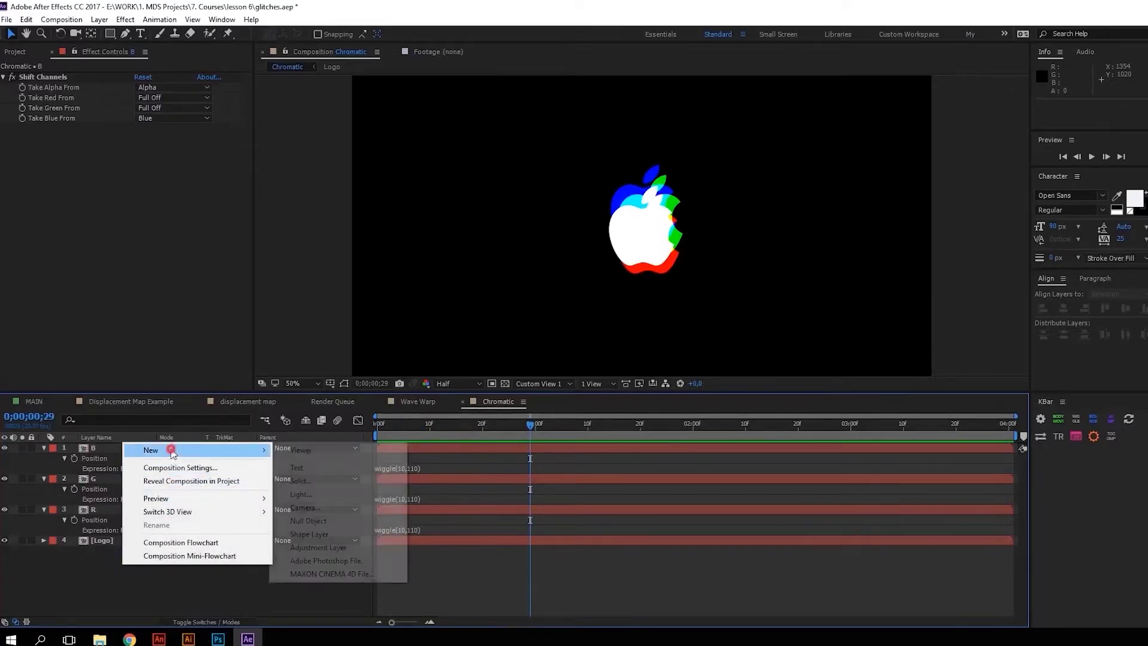
click(319, 547)
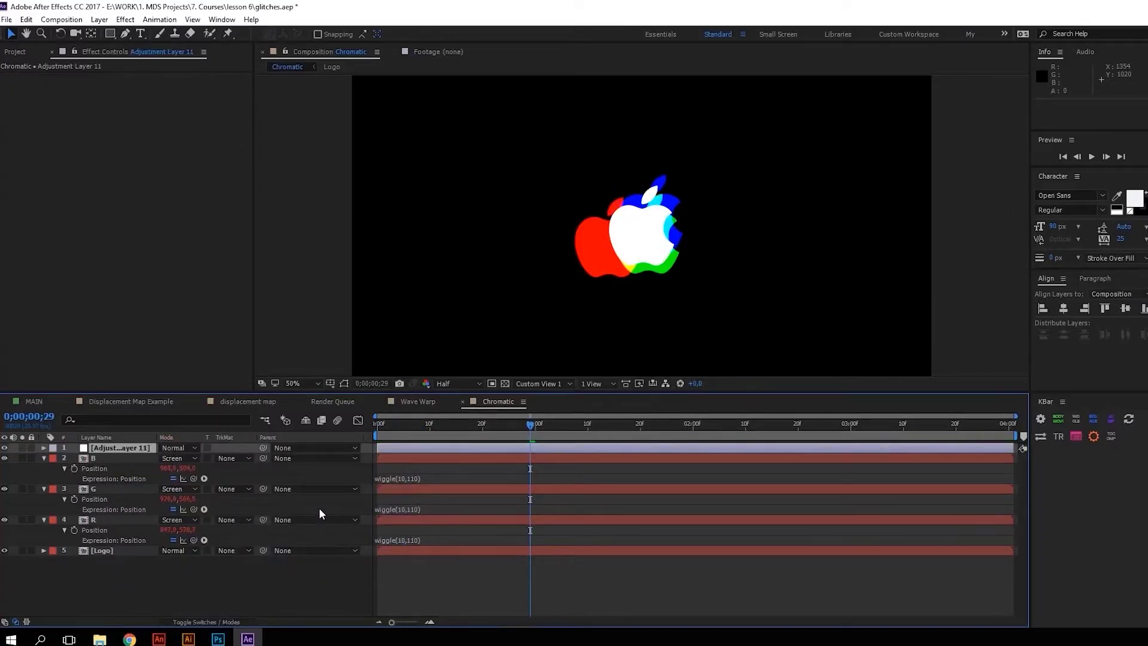
key(ctrl+space)
text(Posteri)
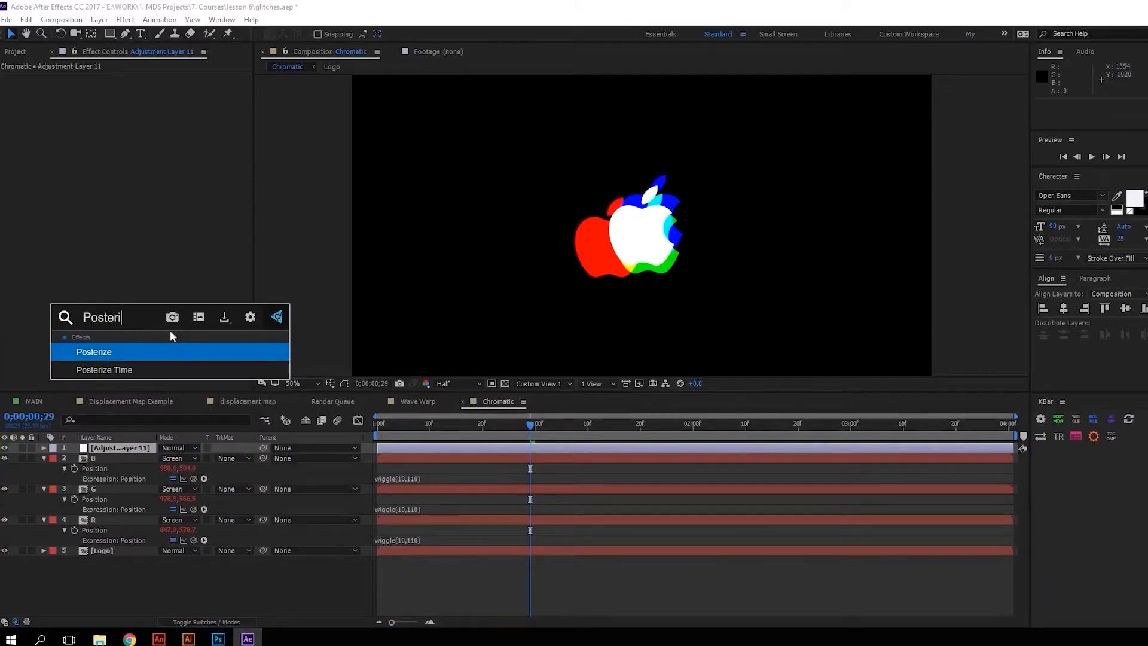
key(Down)
key(Return)
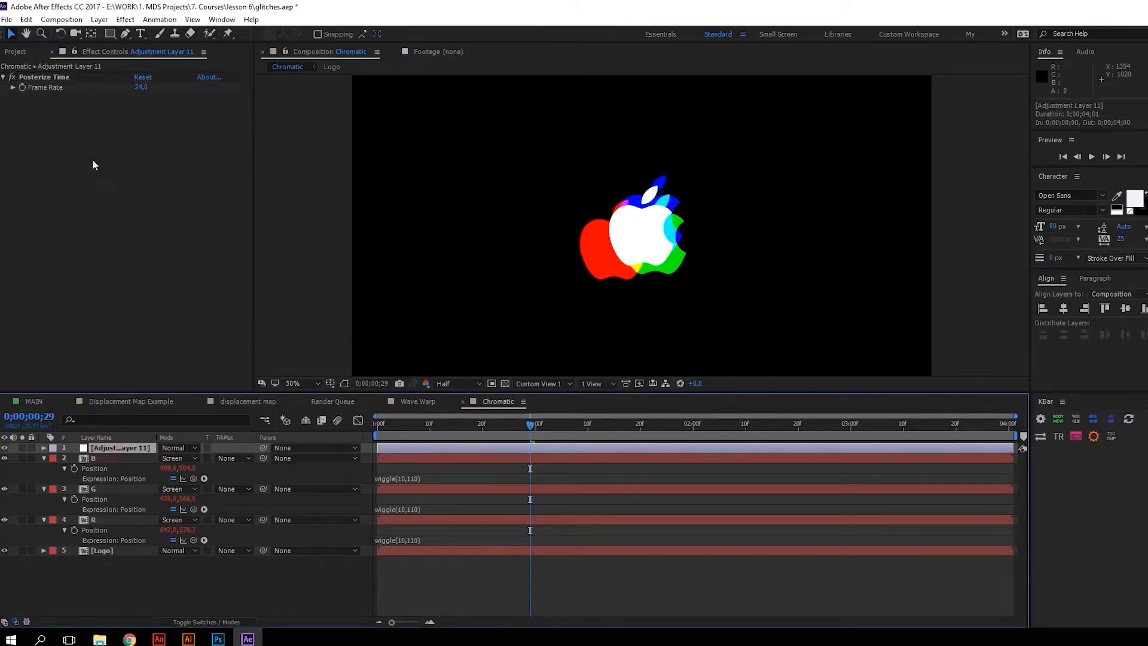
Set the Posterize Time frame rate to 10 and preview the animation from the start
click(142, 88)
text(10)
key(Return)
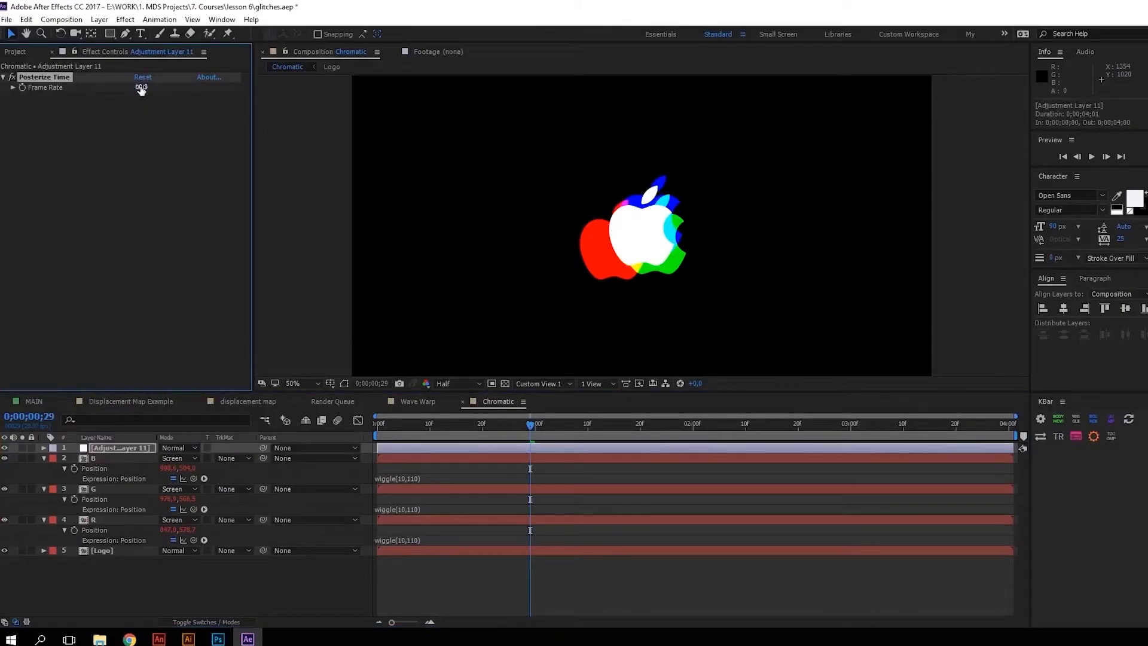
click(376, 414)
key(space)
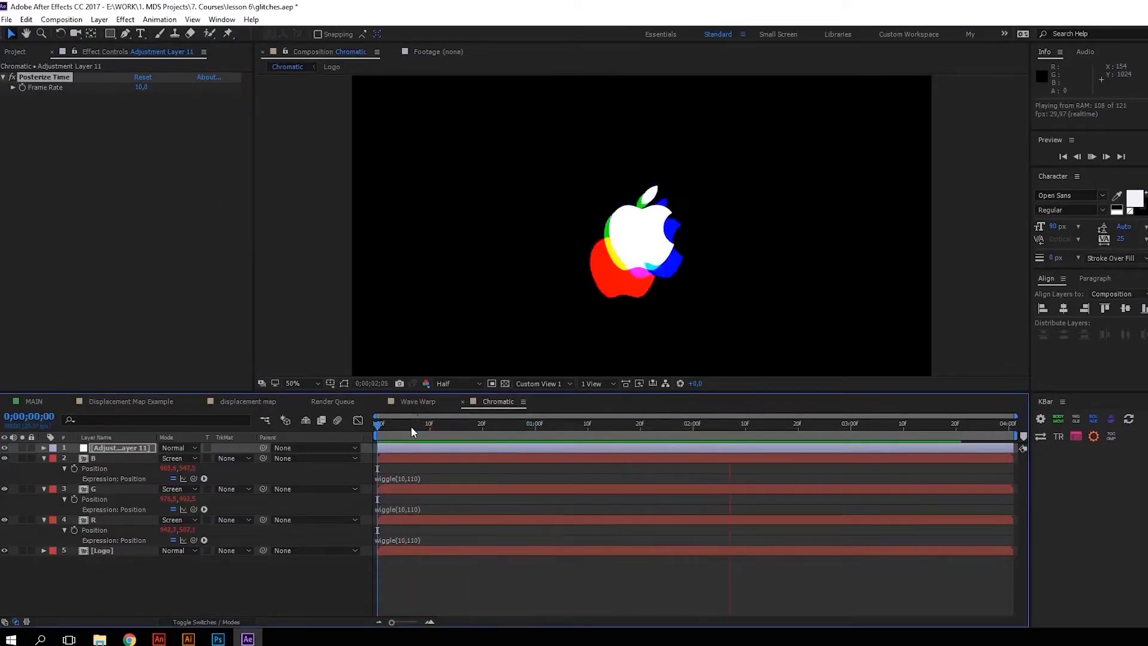
key(space)
Collapse the B, G and R layers and pre-compose them with the adjustment layer as CA
click(44, 458)
click(43, 468)
click(44, 478)
shift+click(104, 477)
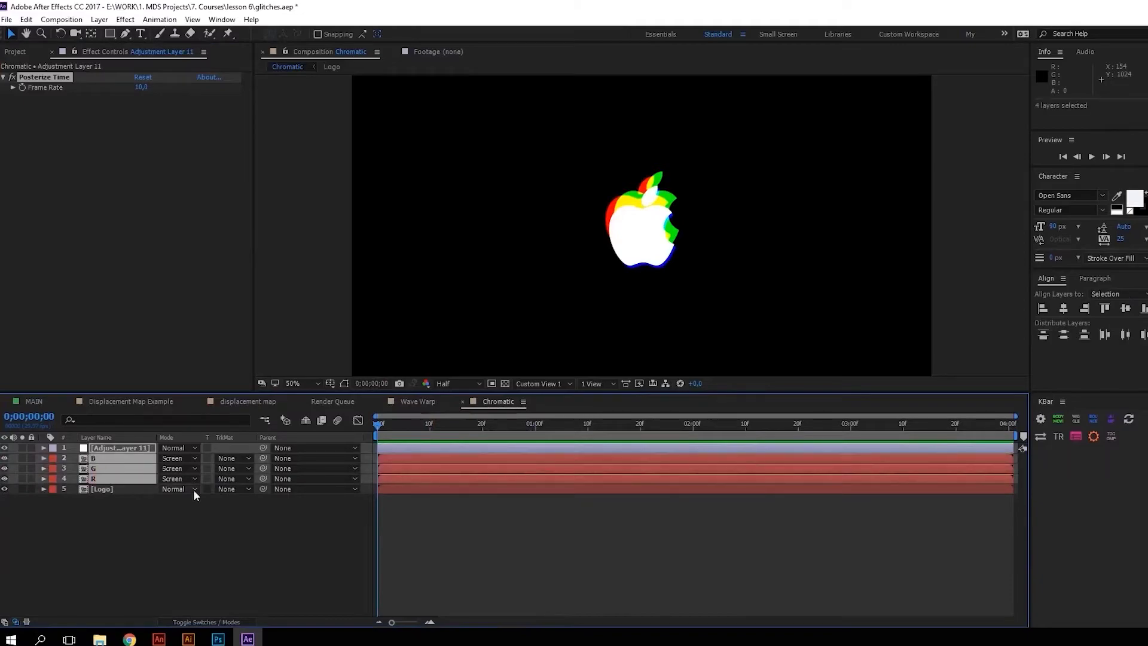
key(ctrl+shift+c)
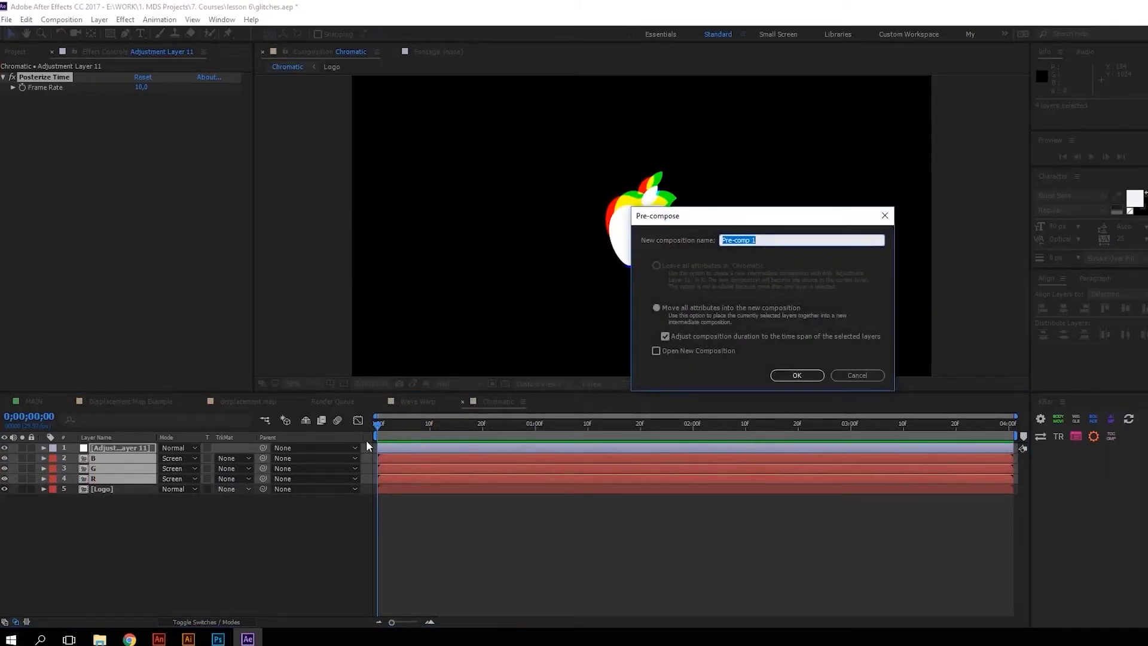
text(CA)
key(Return)
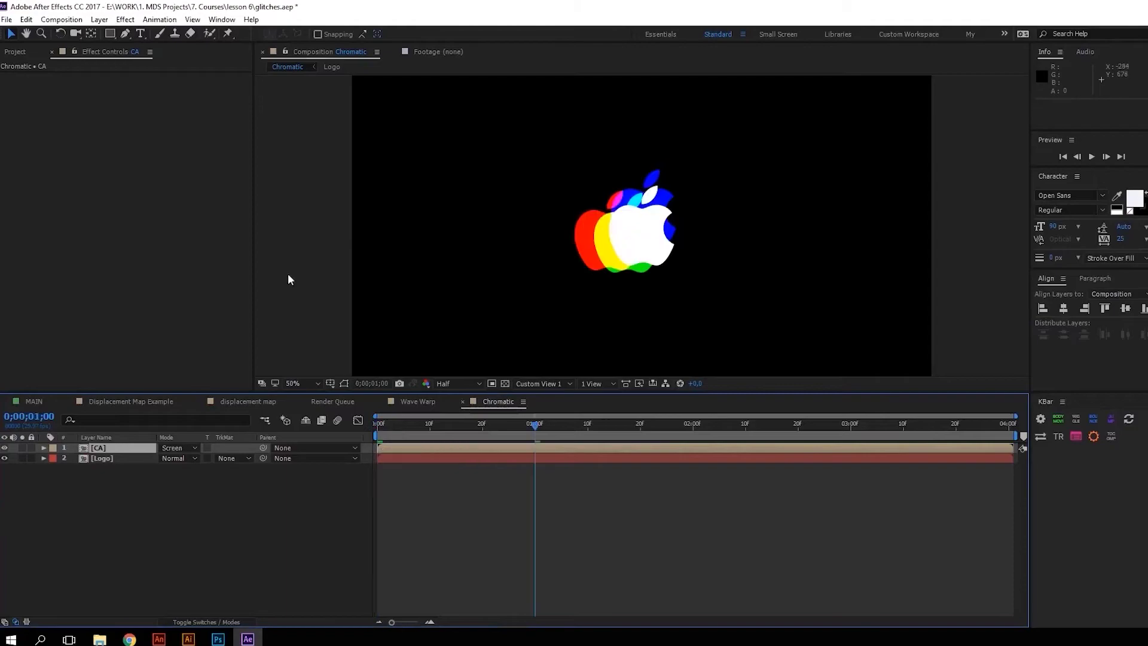
Set the CA layer to Screen, then trim it and two duplicates into short bursts starting at about frames 0, 14 and 22
click(414, 426)
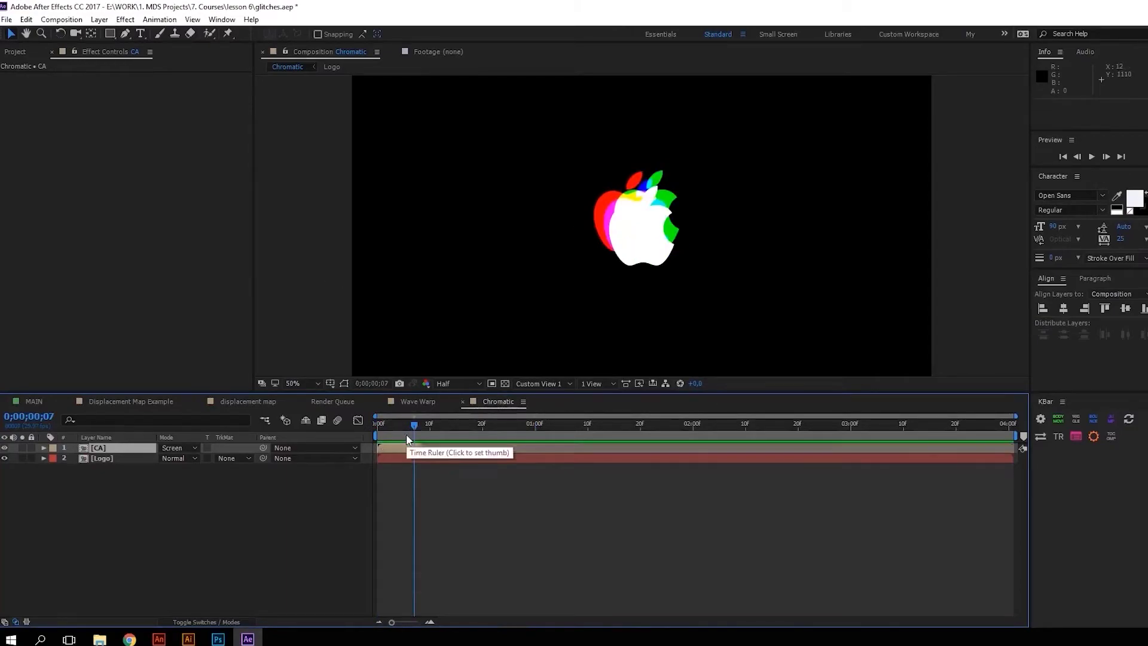
key(Home)
drag(419, 448, 466, 447)
key(ctrl+d)
click(451, 425)
key(alt+[)
drag(451, 424, 524, 447)
key(ctrl+d)
key(alt+[)
End the work area at about 0;00;01;09 and preview the chromatic bursts from the start
key(space)
click(589, 425)
key(n)
drag(587, 427, 357, 450)
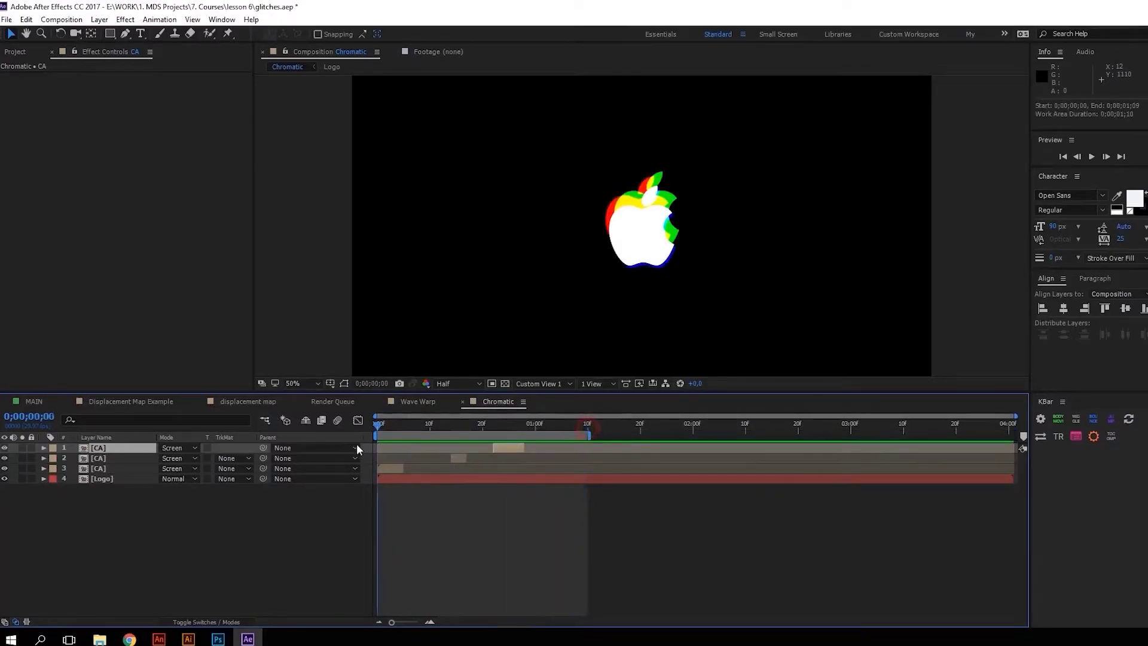
key(space)
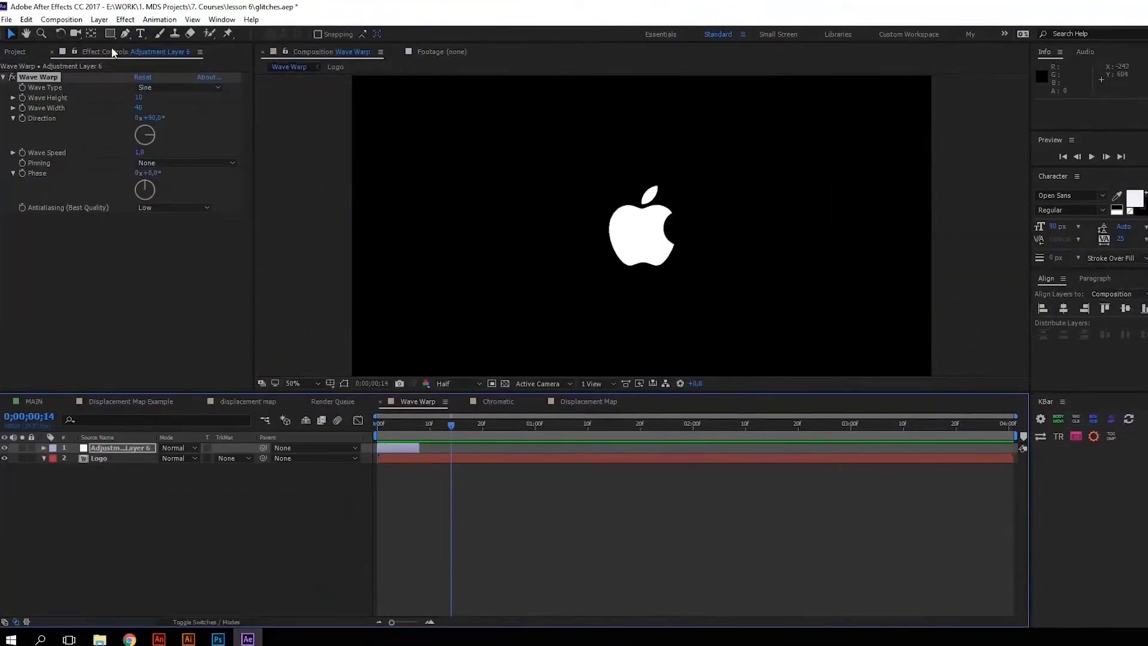
In the Wave Warp composition, set the effect's Wave Width to 42, Direction to 65° and Wave Speed to 0.5, and preview it
drag(451, 422, 409, 422)
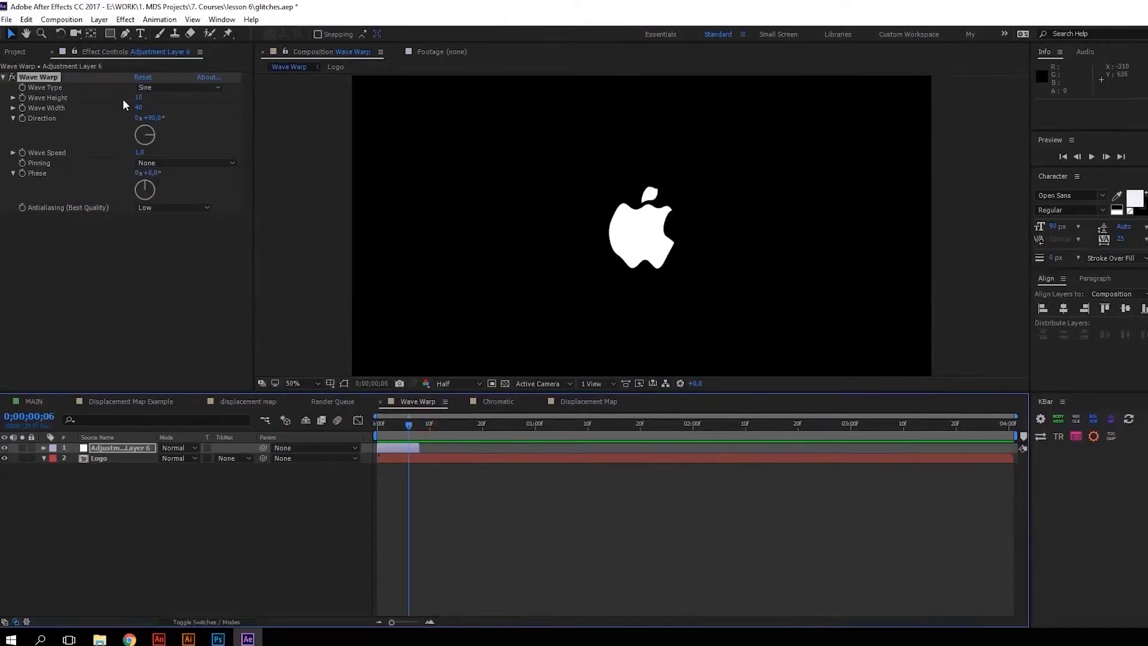
drag(137, 98, 150, 125)
click(140, 153)
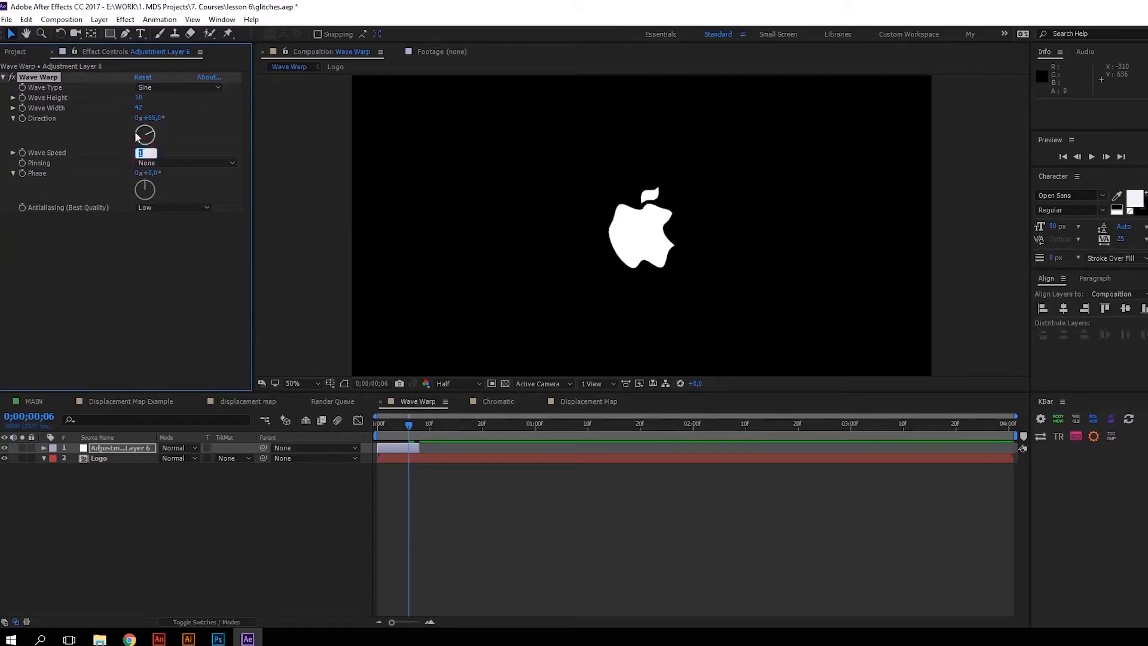
key(Return)
key(space)
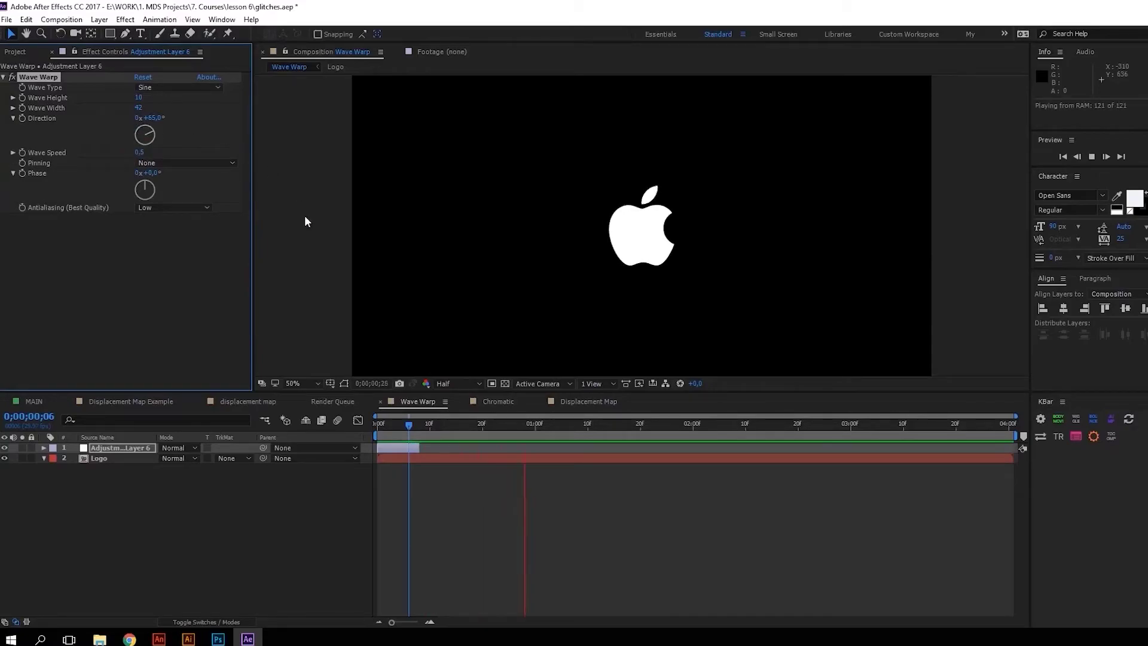
Extend the Wave Warp adjustment layer's end to about 0;00;03;17 and return the playhead to 0;00;00;01
click(405, 424)
drag(418, 448, 939, 447)
drag(495, 421, 385, 414)
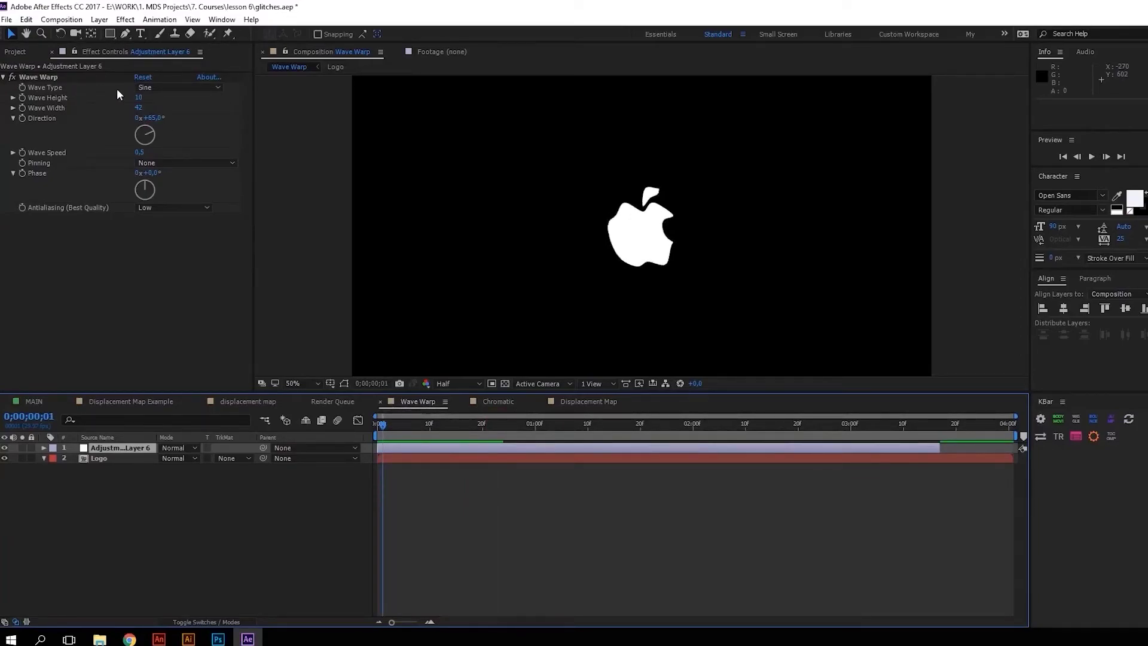
Try the Square wave type for Wave Warp, then switch it to Noise with the playhead at 0;00;00;10
click(175, 89)
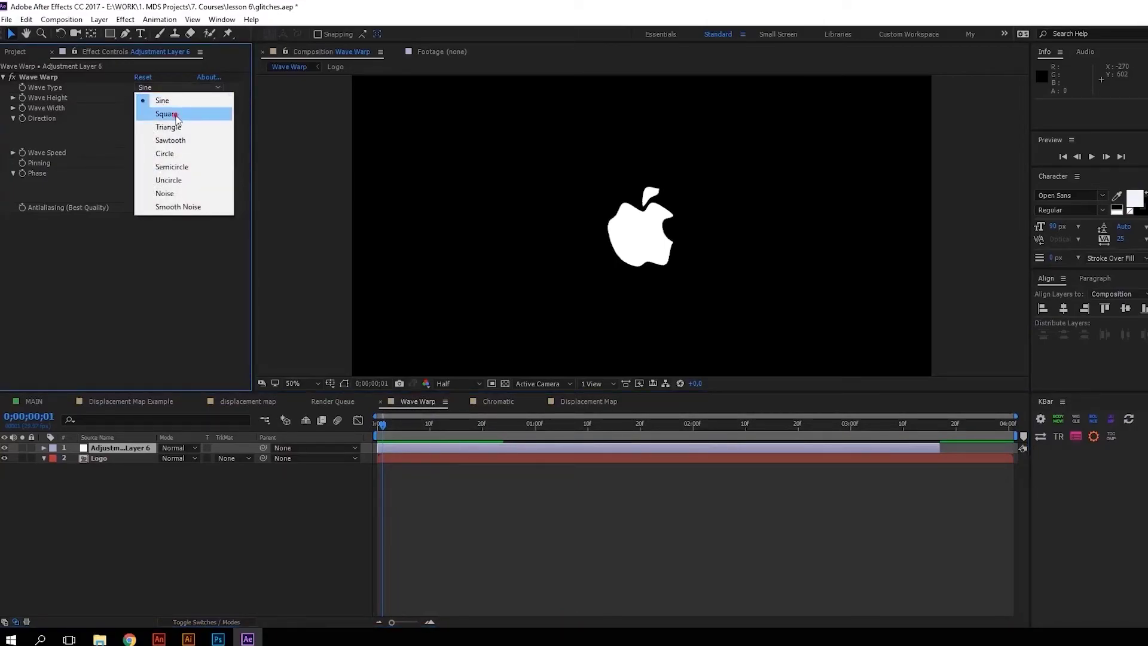
click(177, 115)
drag(404, 429, 429, 418)
click(179, 87)
click(189, 194)
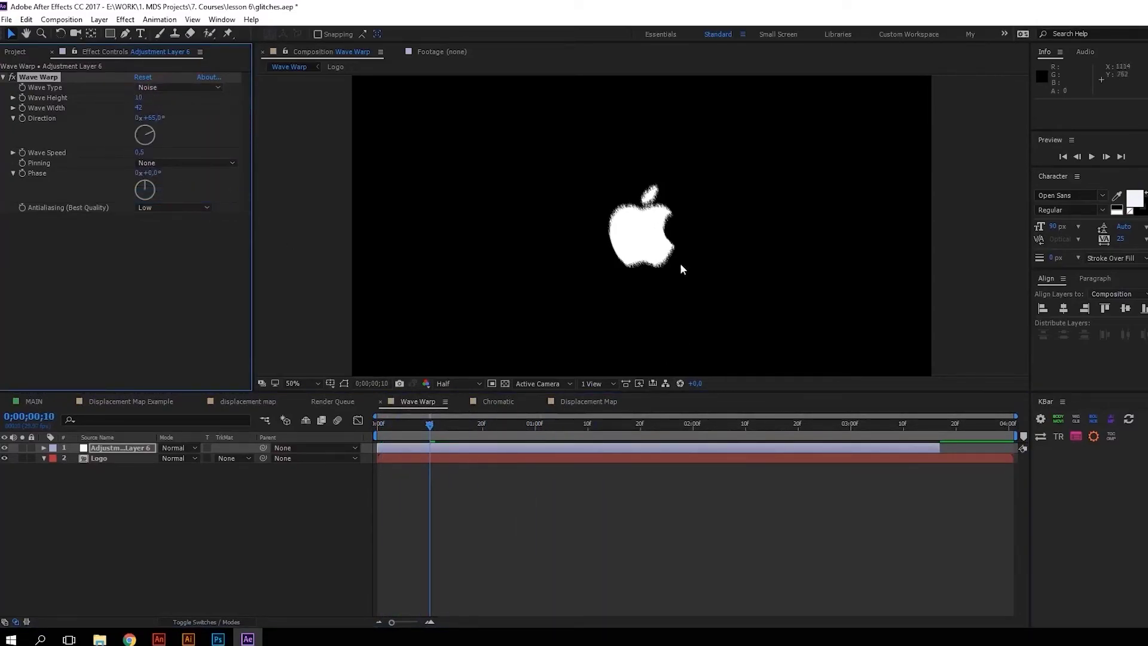
Trim the Wave Warp adjustment layer's end to 0;00;00;10 and set the Wave Type to Smooth Noise
key(alt+bracketright)
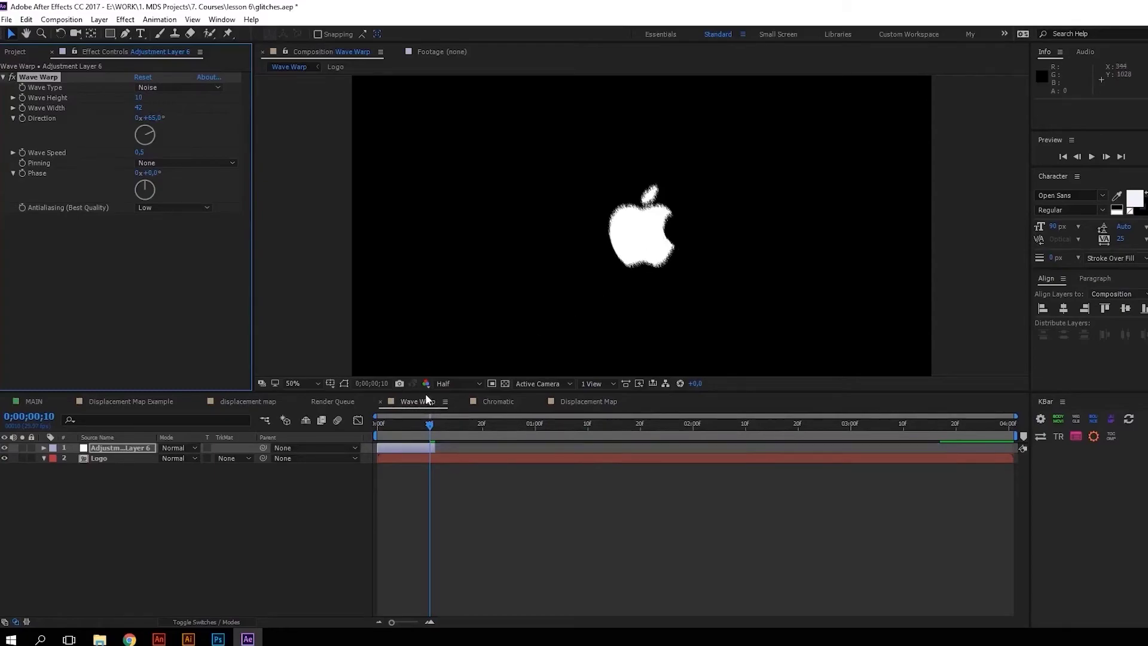
click(426, 428)
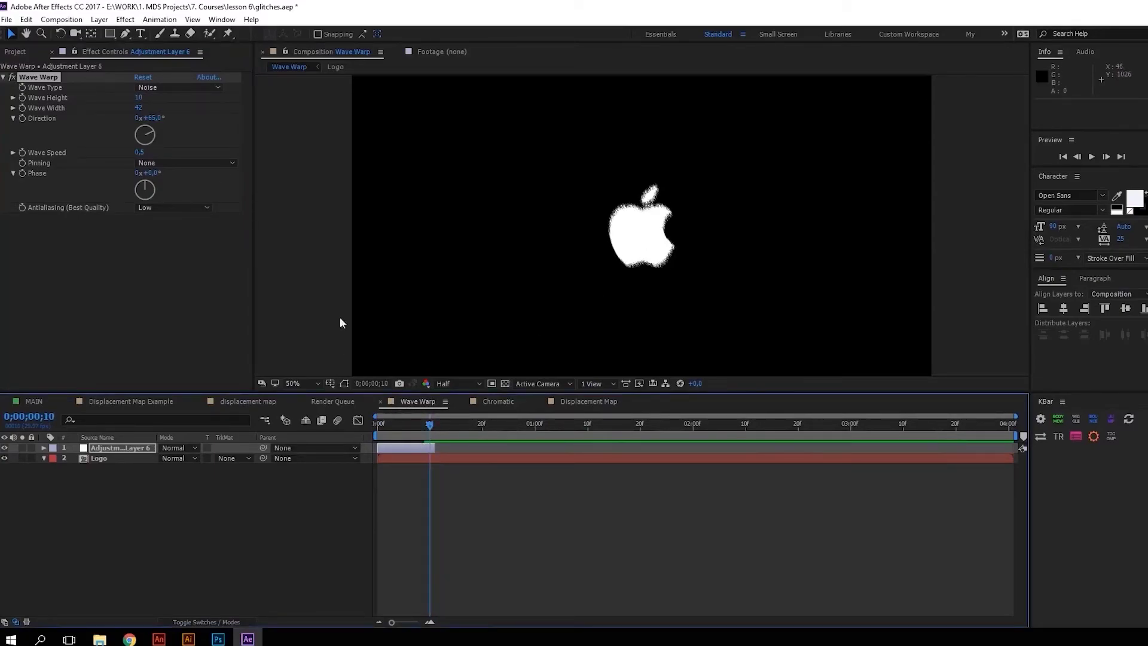
click(161, 87)
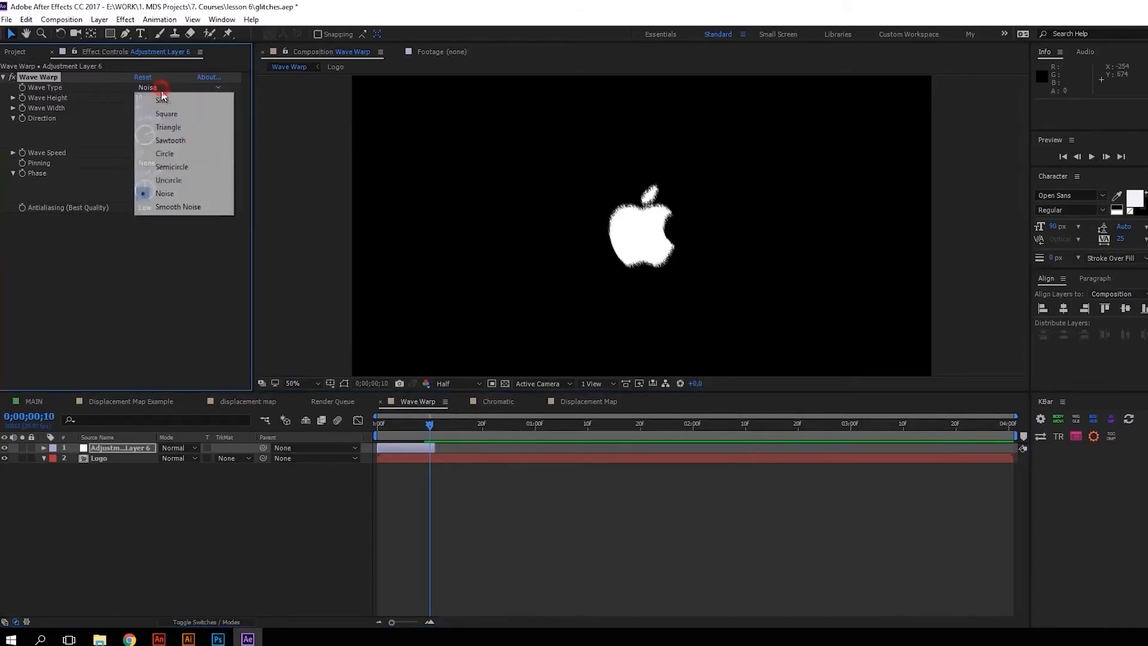
click(185, 207)
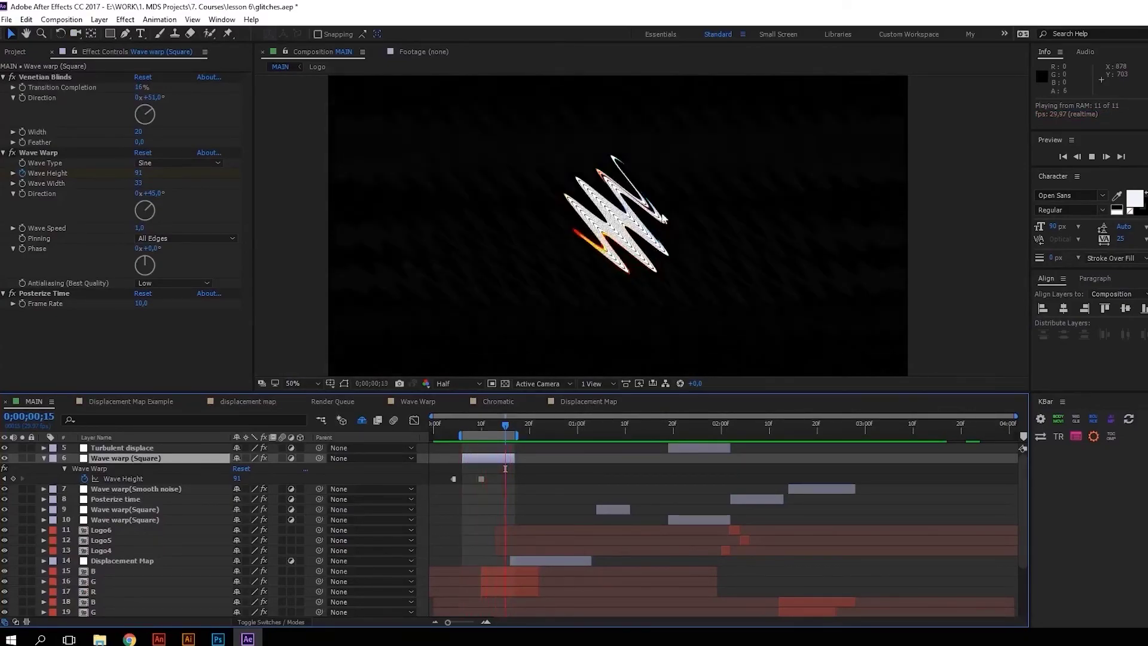
In the MAIN composition, stop the preview, scrub through the selected Wave warp (Square) burst and disable its Wave Warp effect at frame 7
key(space)
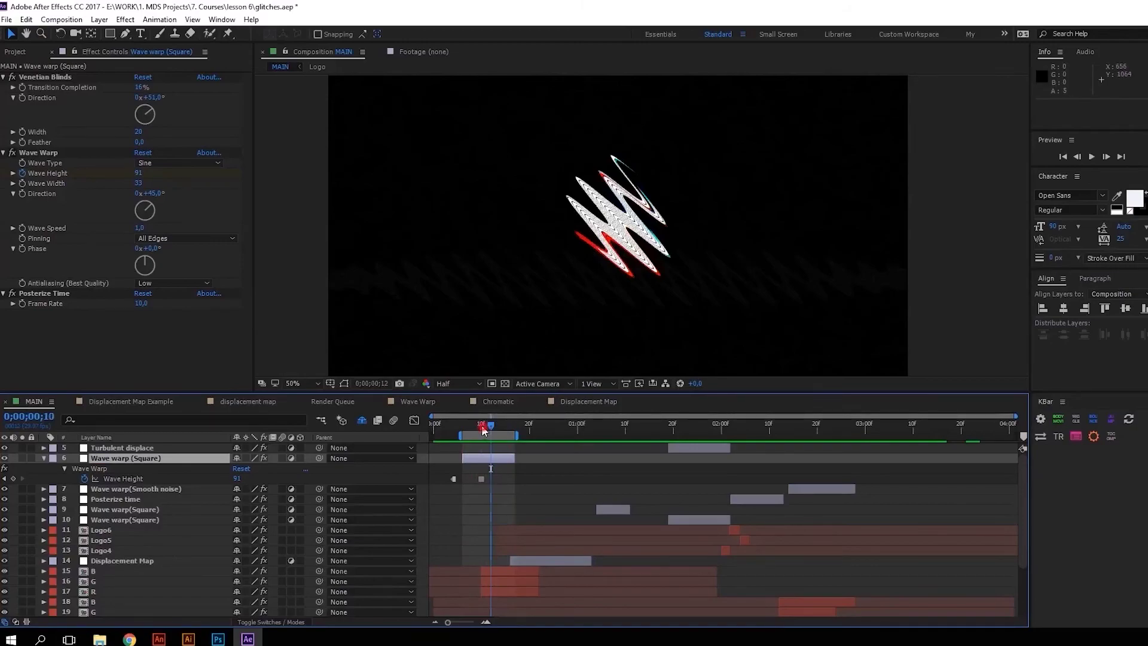
drag(483, 428, 494, 430)
drag(494, 476, 437, 487)
click(13, 153)
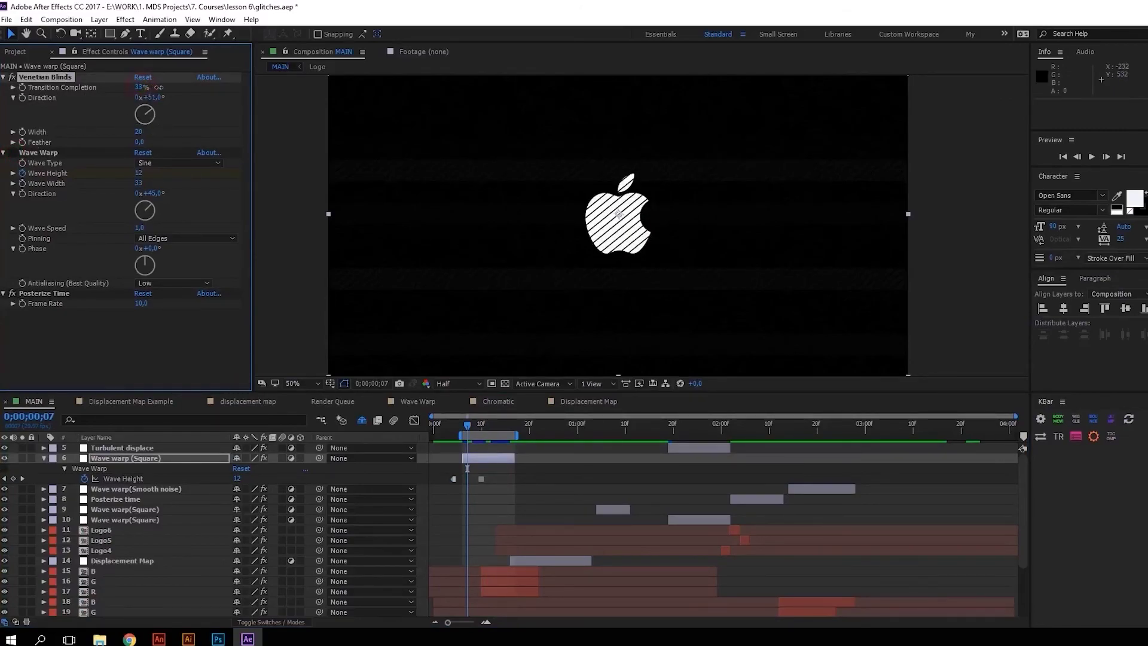
Try Venetian Blinds with Transition Completion about 26%, Direction 80° and Width about 101, then undo the changes and re-enable Wave Warp
drag(158, 87, 149, 128)
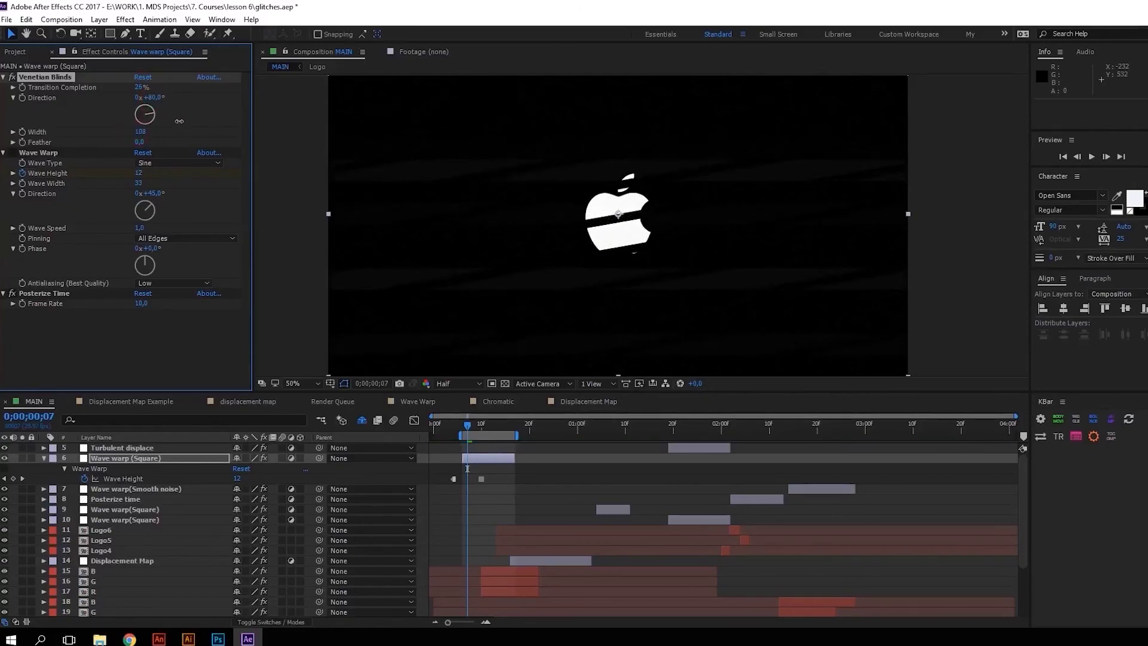
key(ctrl+z)
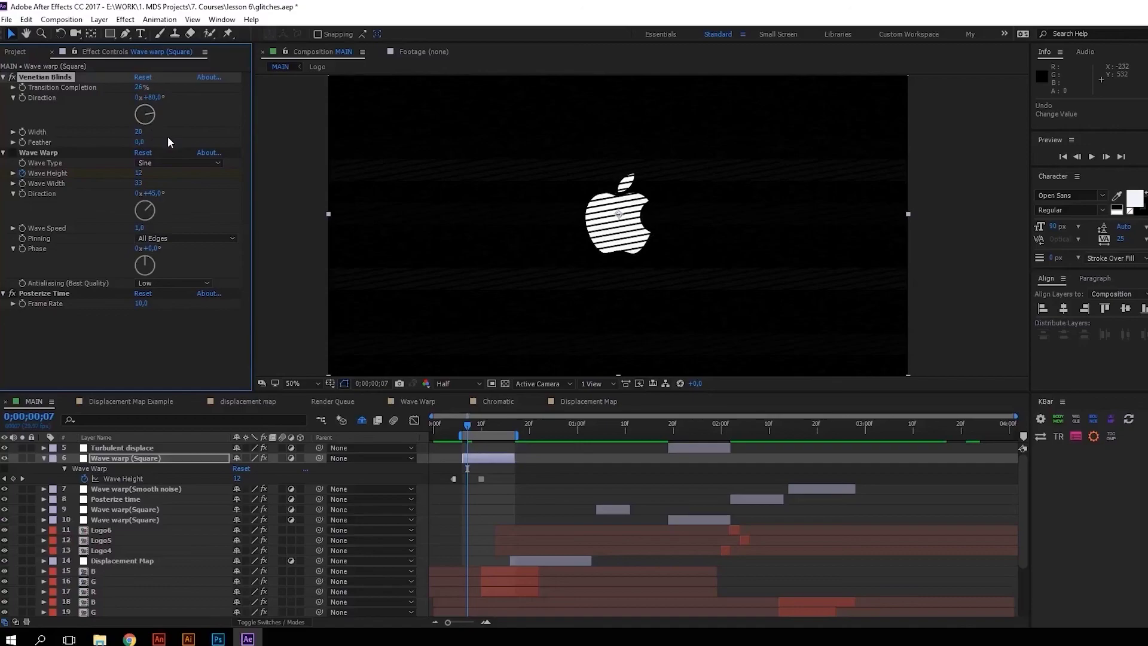
drag(170, 128, 170, 129)
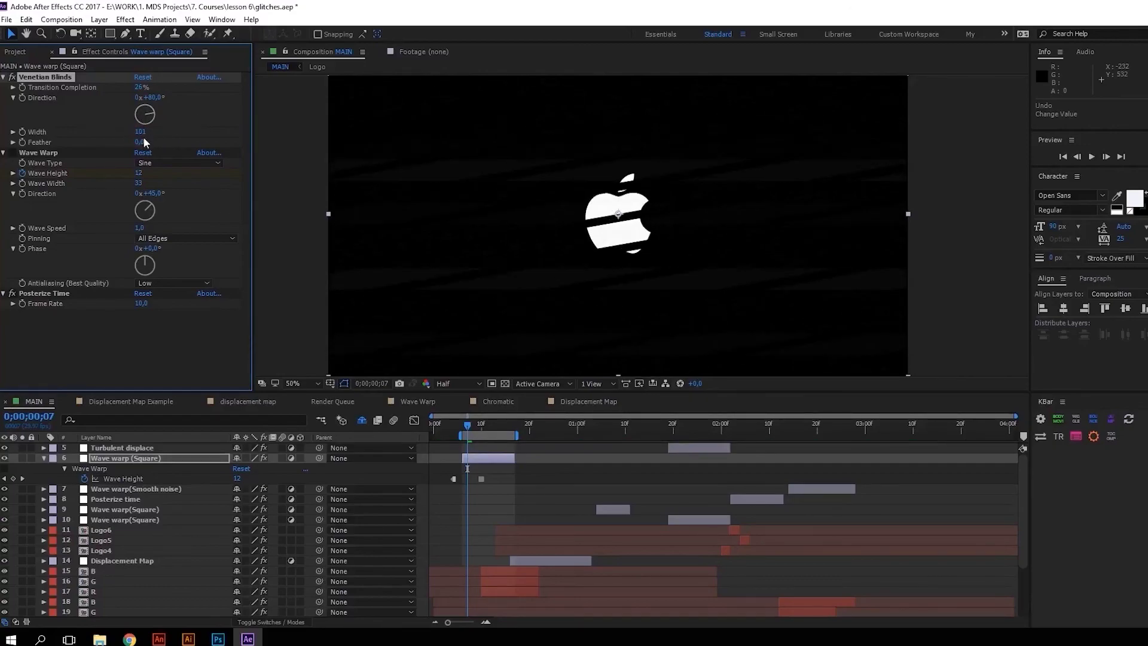
key(ctrl+z)
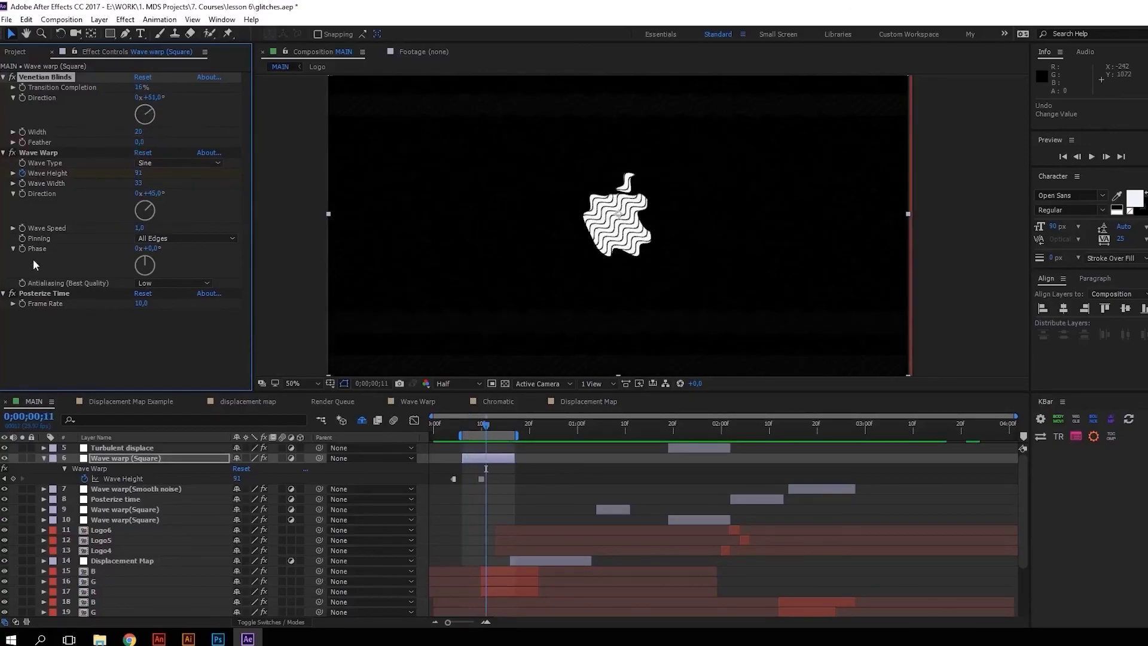
Select the Posterize Time effect on the Wave warp (Square) layer to examine its Frame Rate setting
click(70, 293)
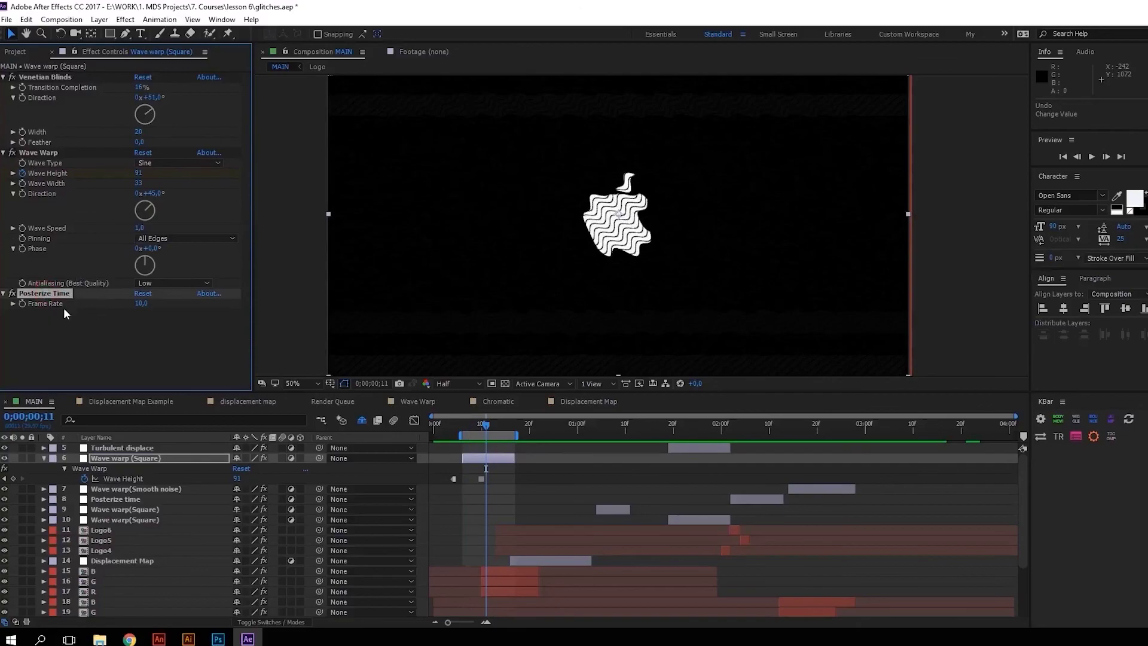